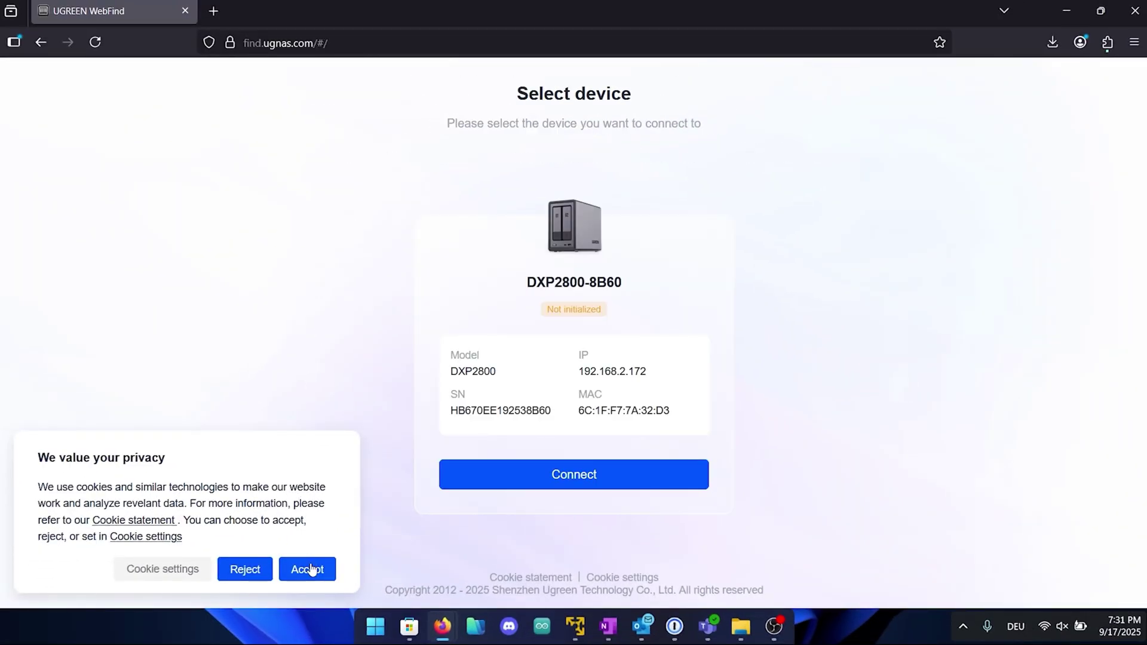
- Accept the cookie notice and rename the device to UnknownTechNas
left_click(309, 569)
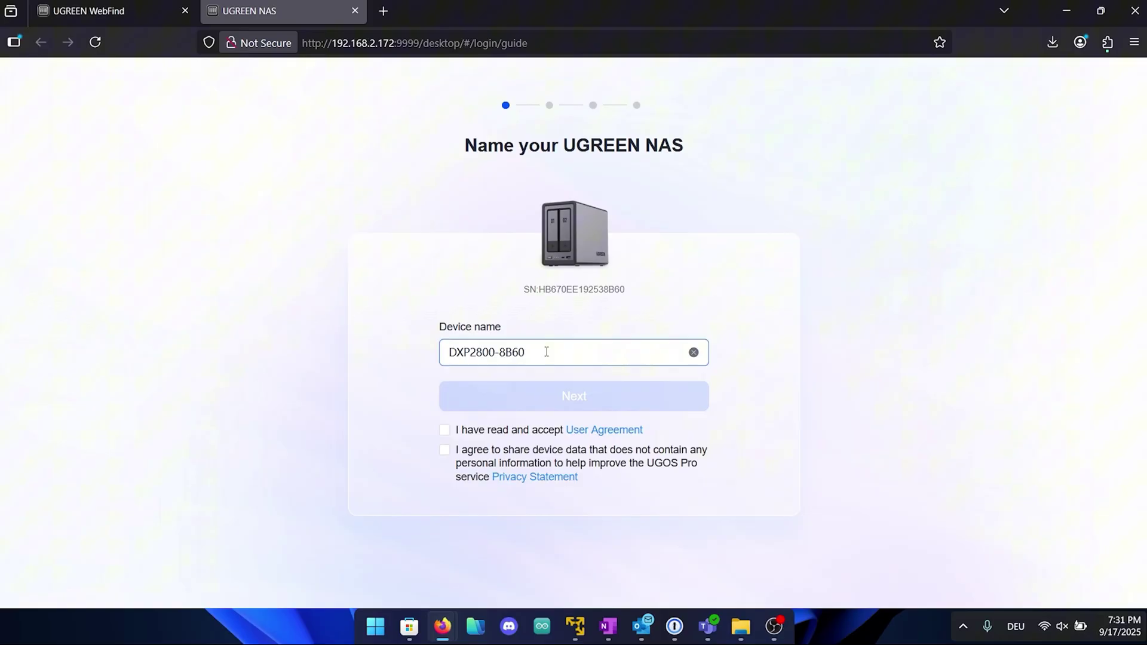
key("ctrl+a")
key("BackSpace")
type("UnknownTechNas")
left_click(515, 386)
- Accept the user agreement and enter User1 as the administrator account name
left_click(443, 431)
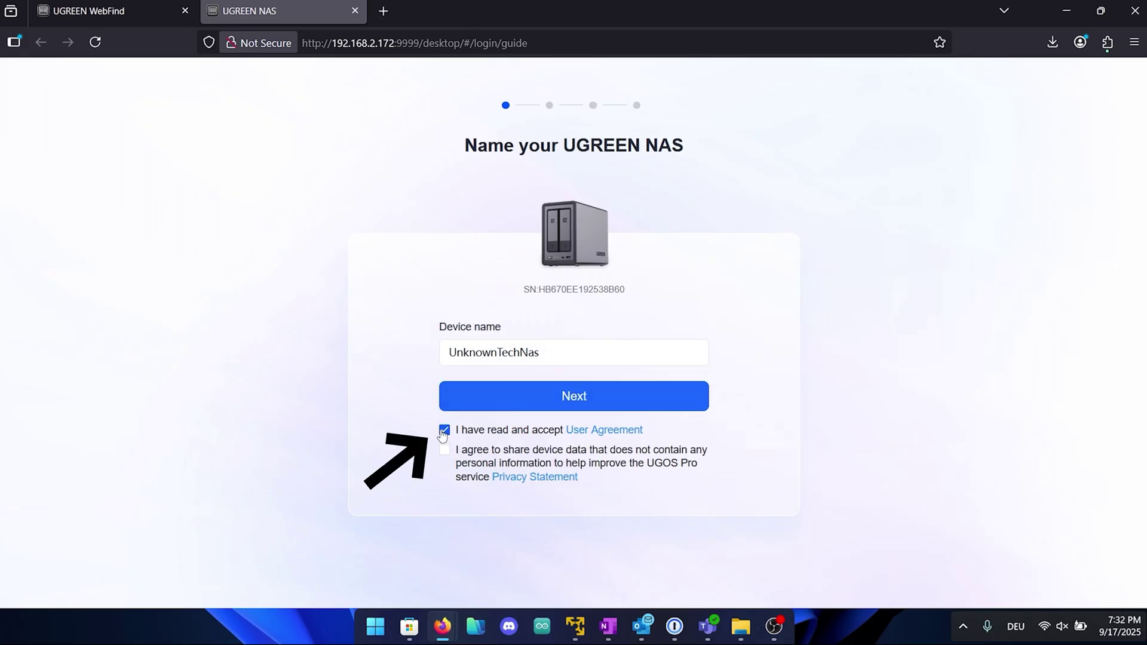
left_click(619, 394)
left_click(594, 299)
type("User1")
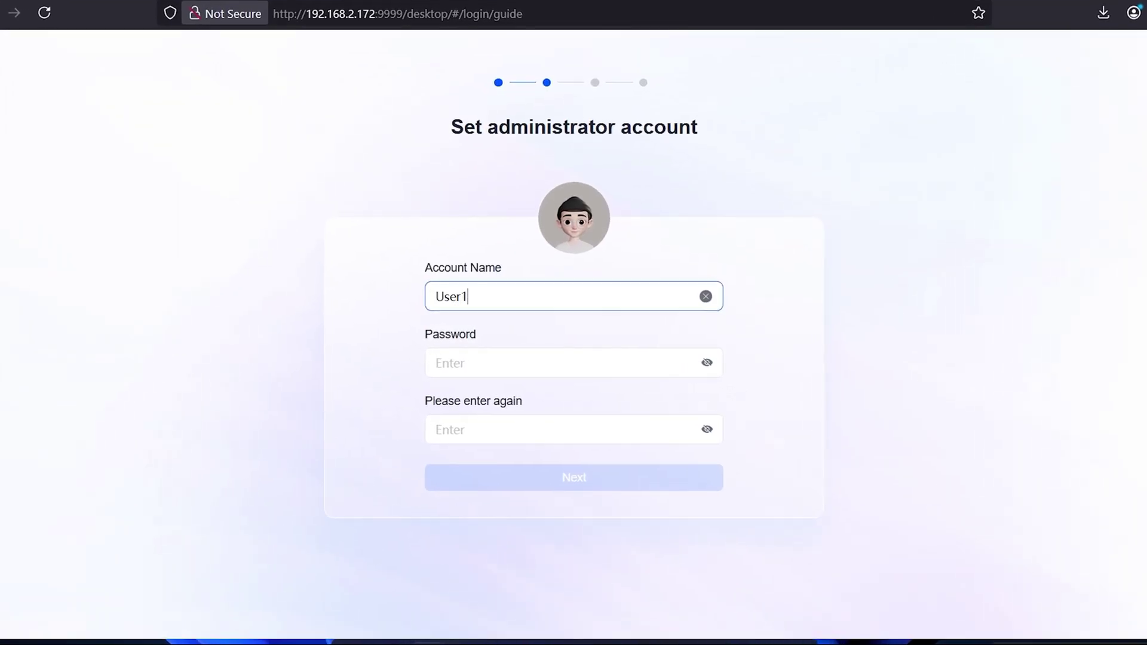
- Enter and confirm the administrator password, then skip binding an email address
left_click(527, 363)
type("12345678901")
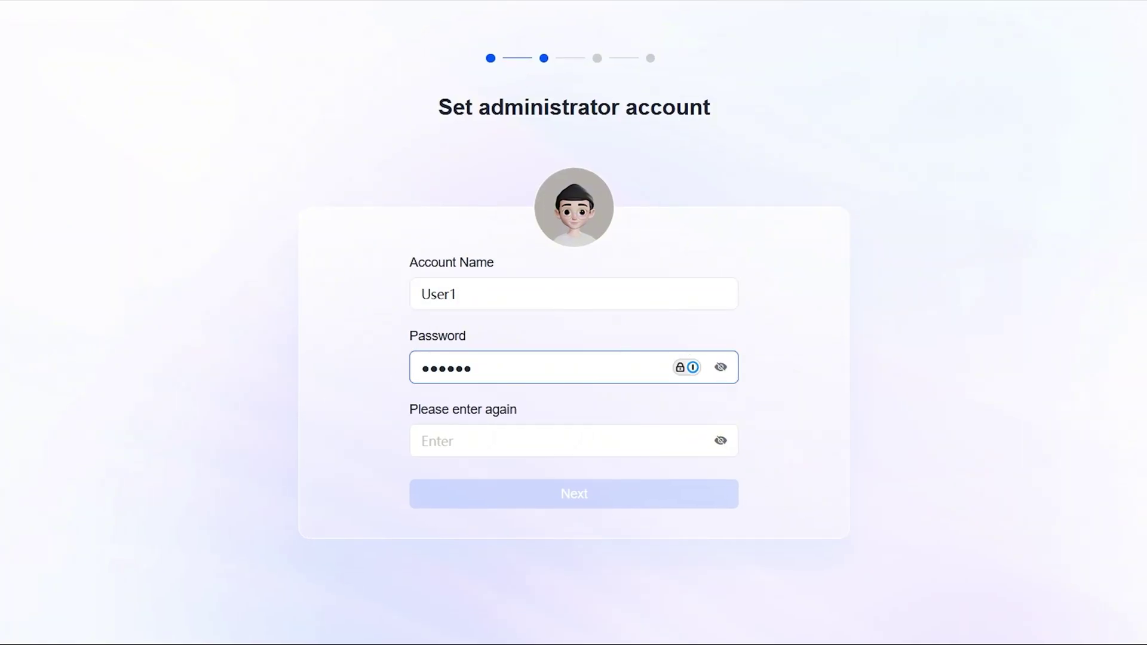
left_click(454, 445)
type("12345678")
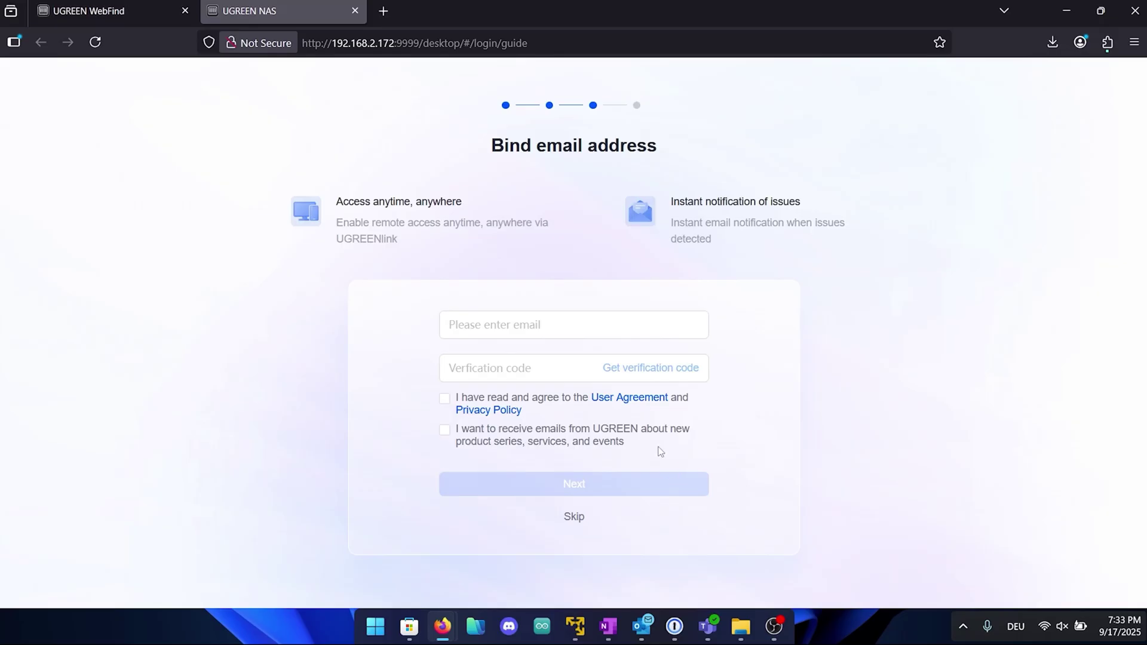
left_click(598, 333)
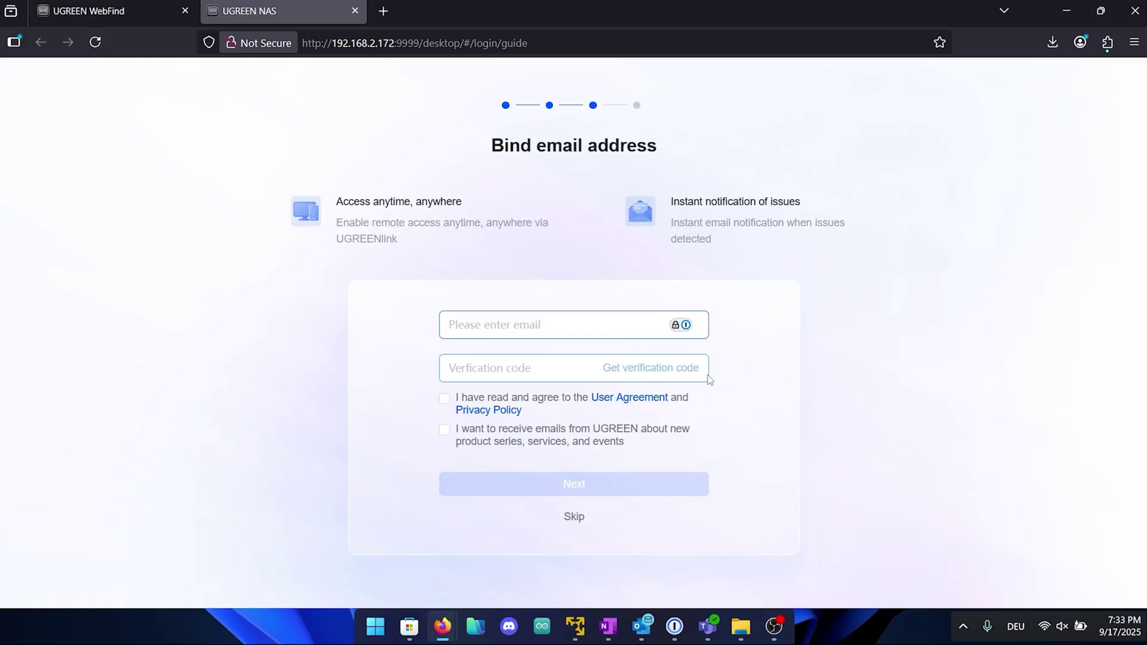
left_click(575, 517)
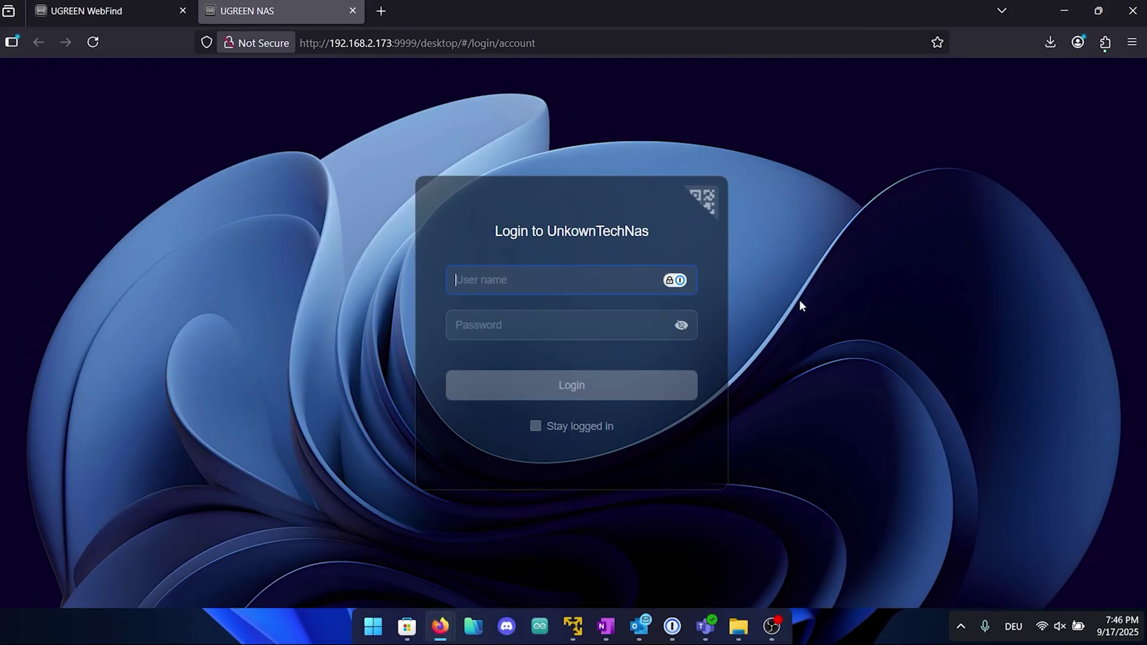
- Sign in to the NAS with the administrator password
left_click(538, 325)
type("••")
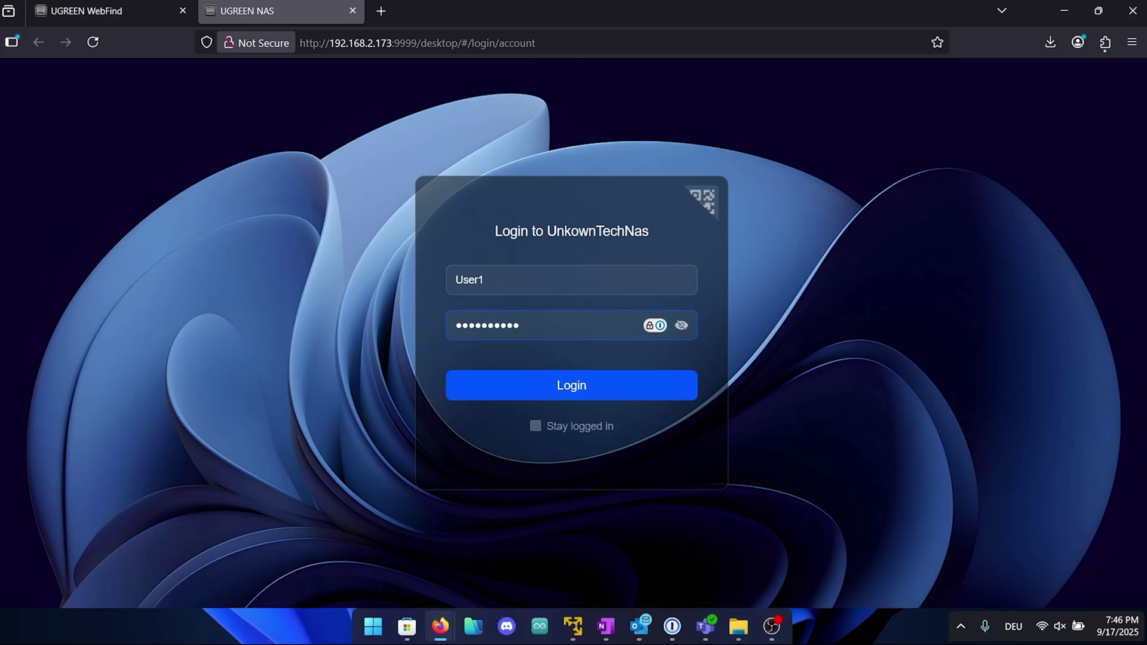
key("Return")
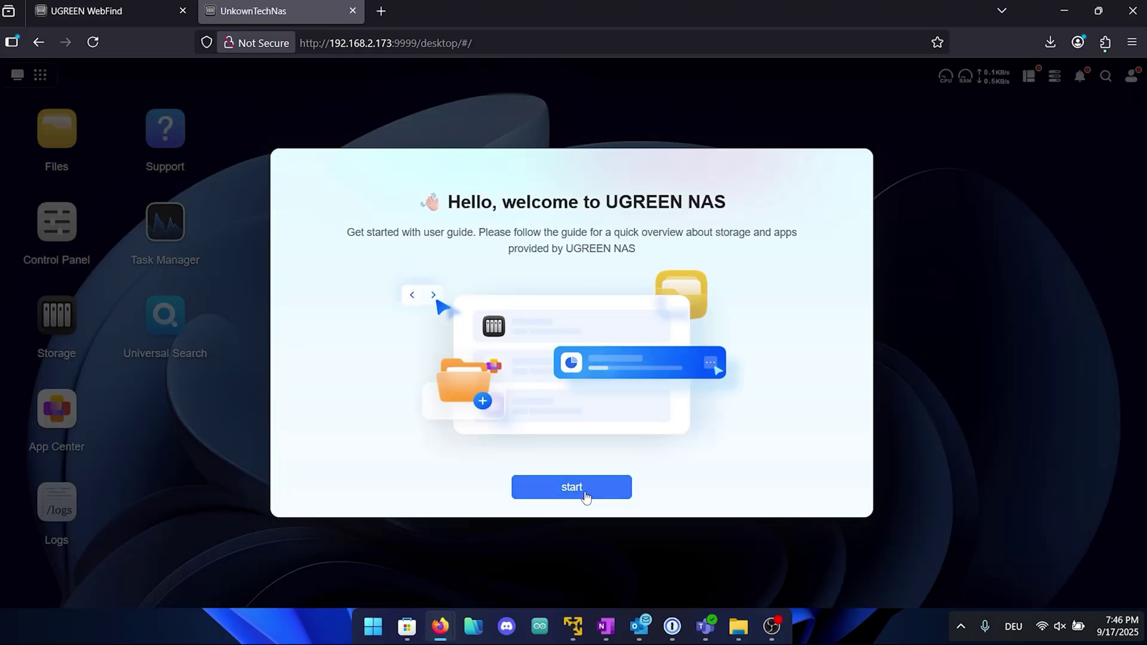
- Go through all welcome guide steps and open the Control Panel
left_click(583, 491)
left_click(266, 353)
left_click(366, 462)
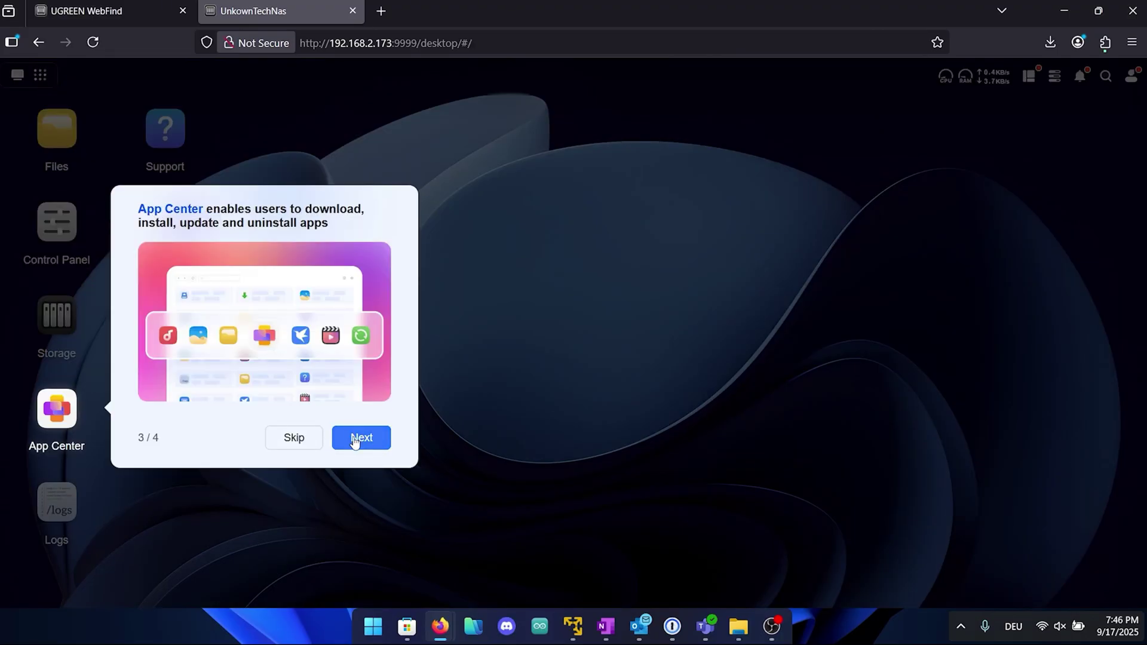
left_click(362, 438)
left_click(882, 376)
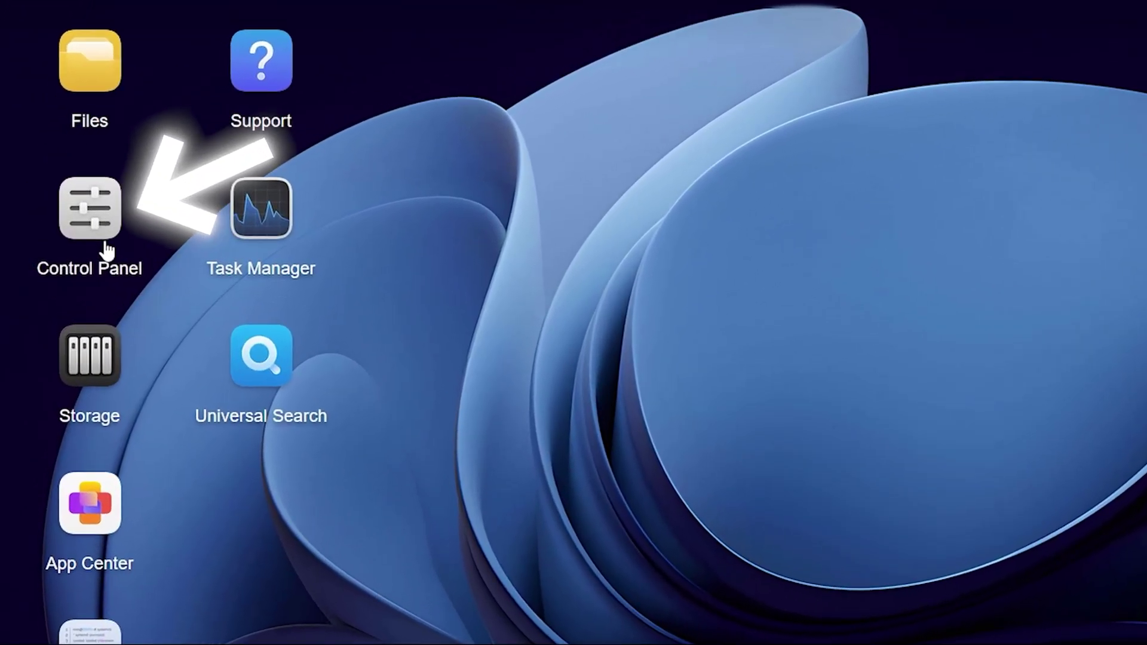
left_click(71, 246)
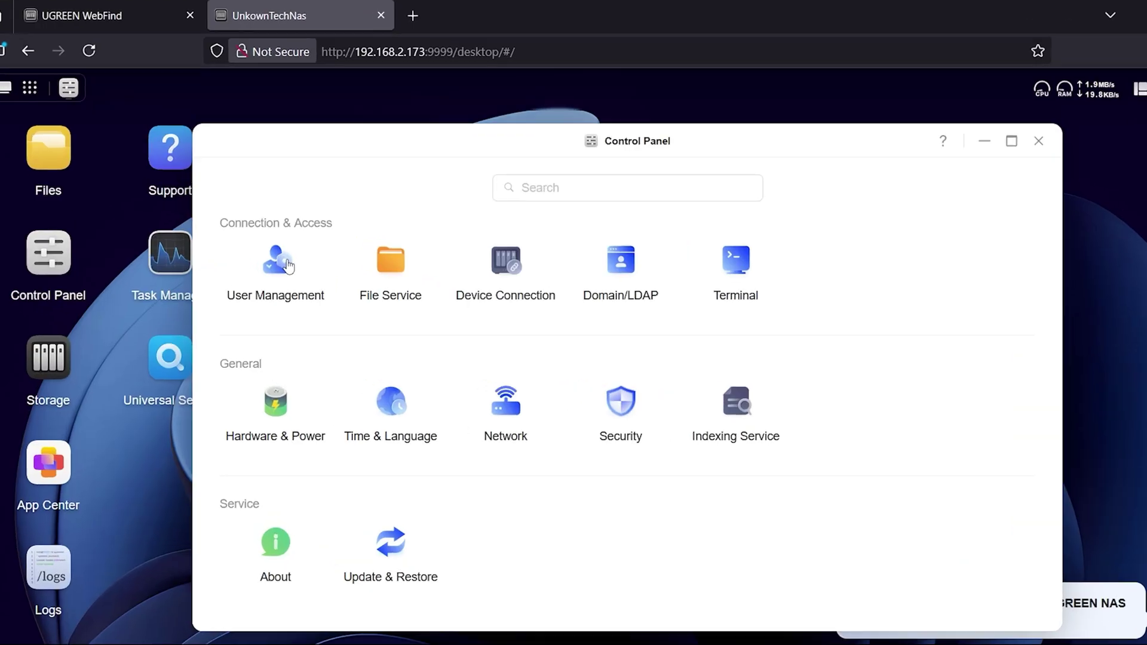
- In User Management, inspect the new-user form's Role options, leaving Common User selected
left_click(266, 297)
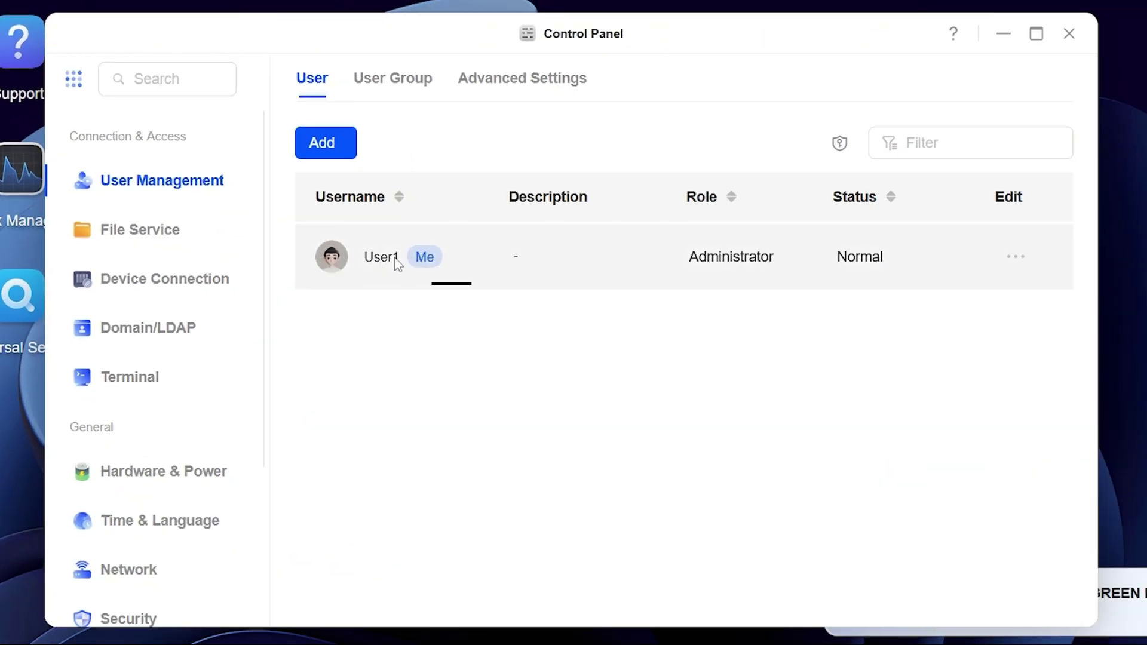
left_click(339, 144)
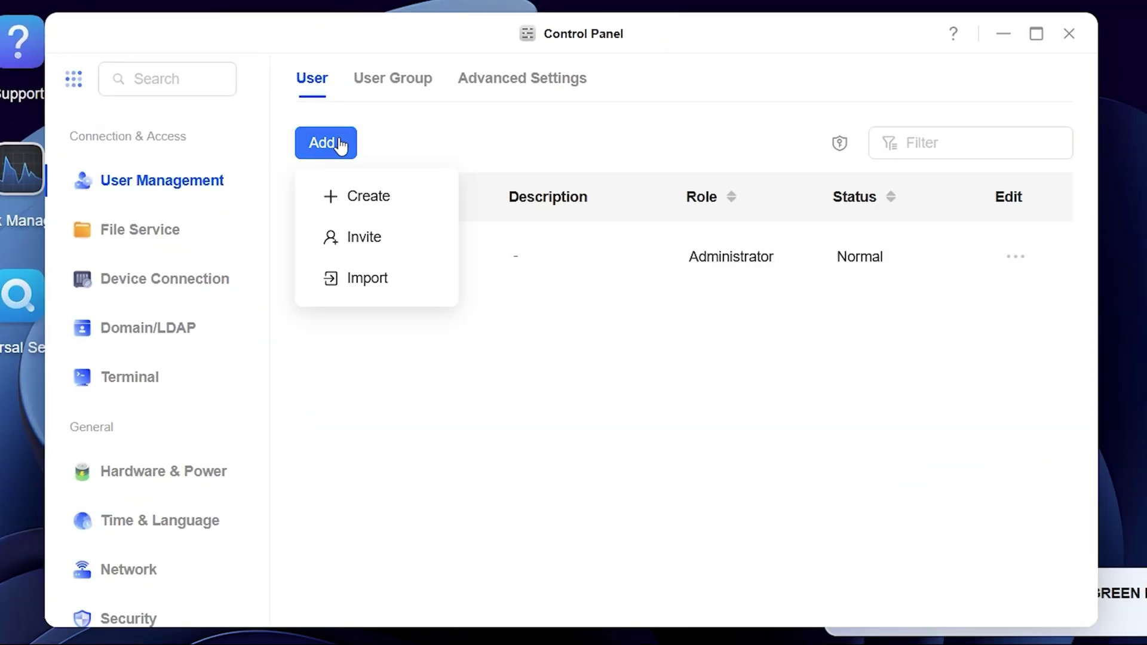
left_click(350, 195)
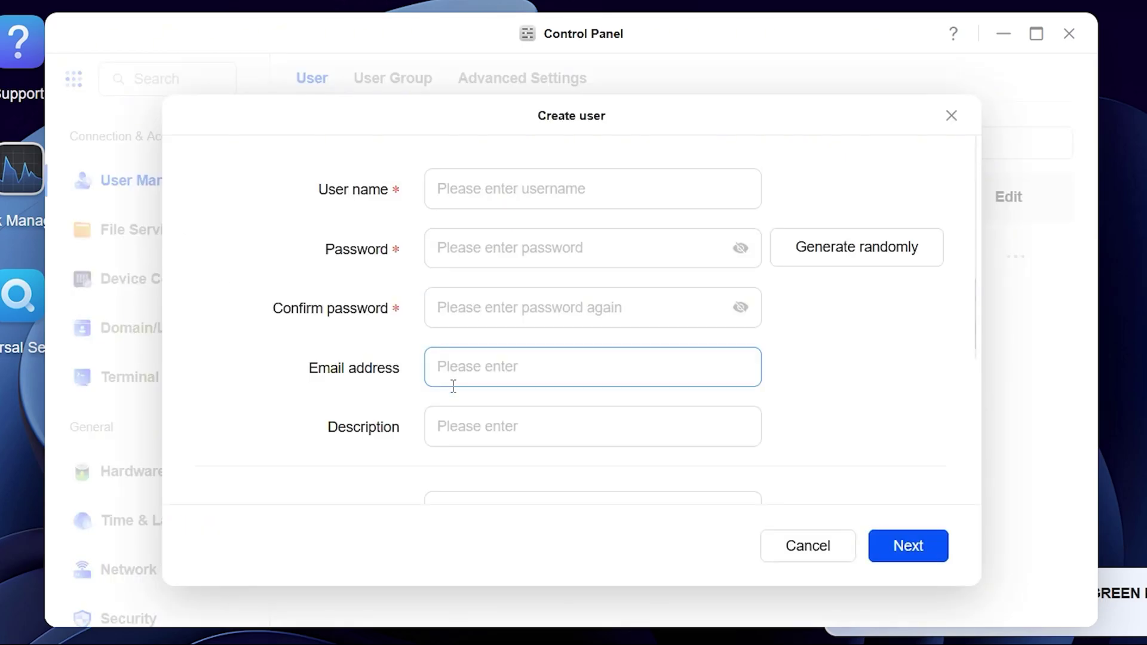
scroll(442, 410, "down", 3)
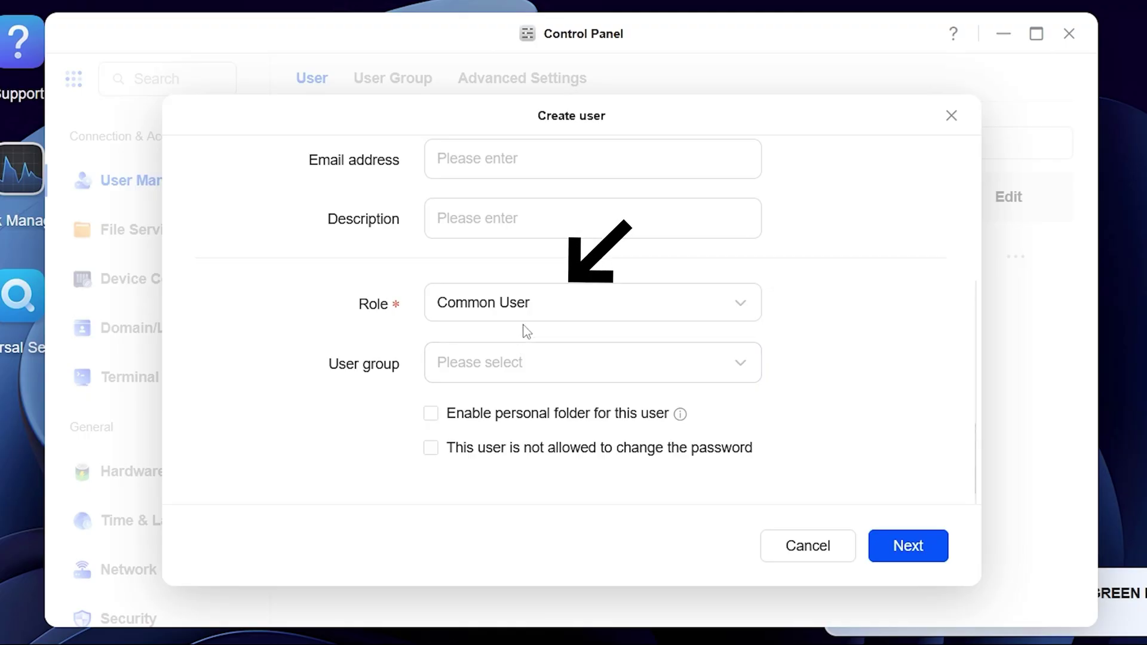
left_click(530, 312)
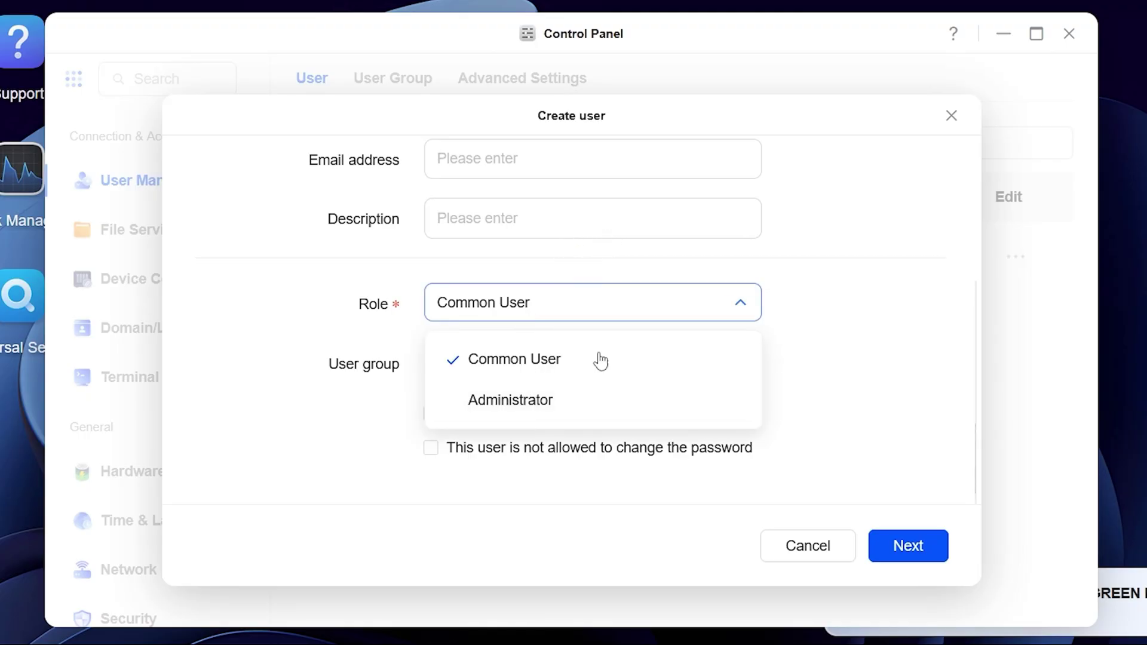
left_click(850, 354)
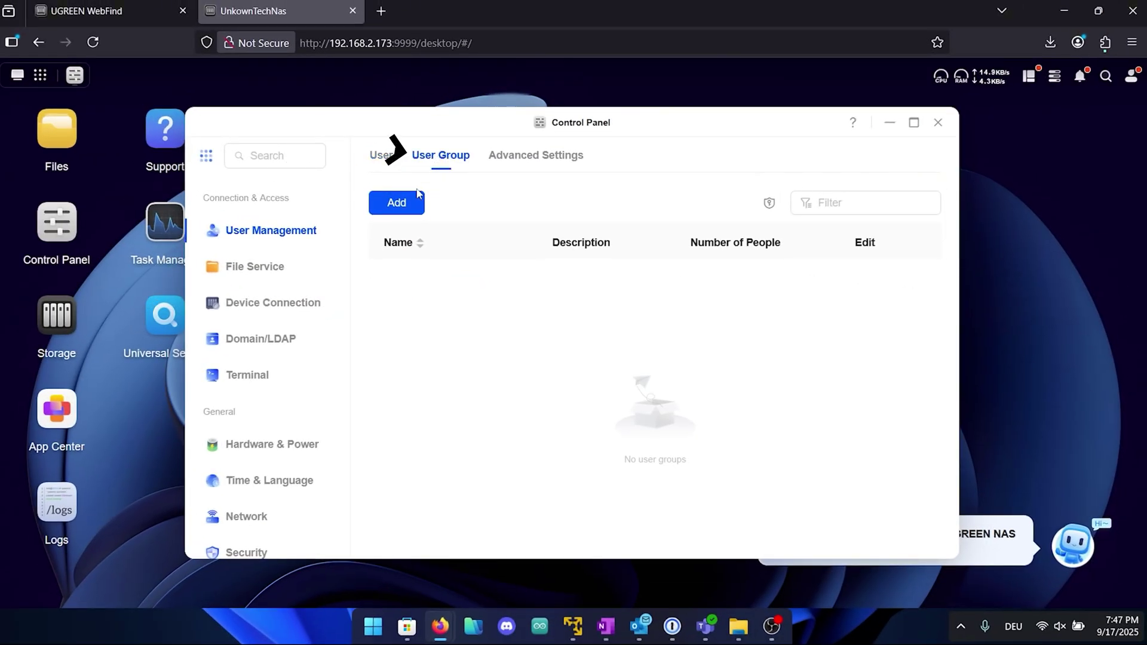
- Create a user group named 'test' with the existing administrator as its member
left_click(421, 206)
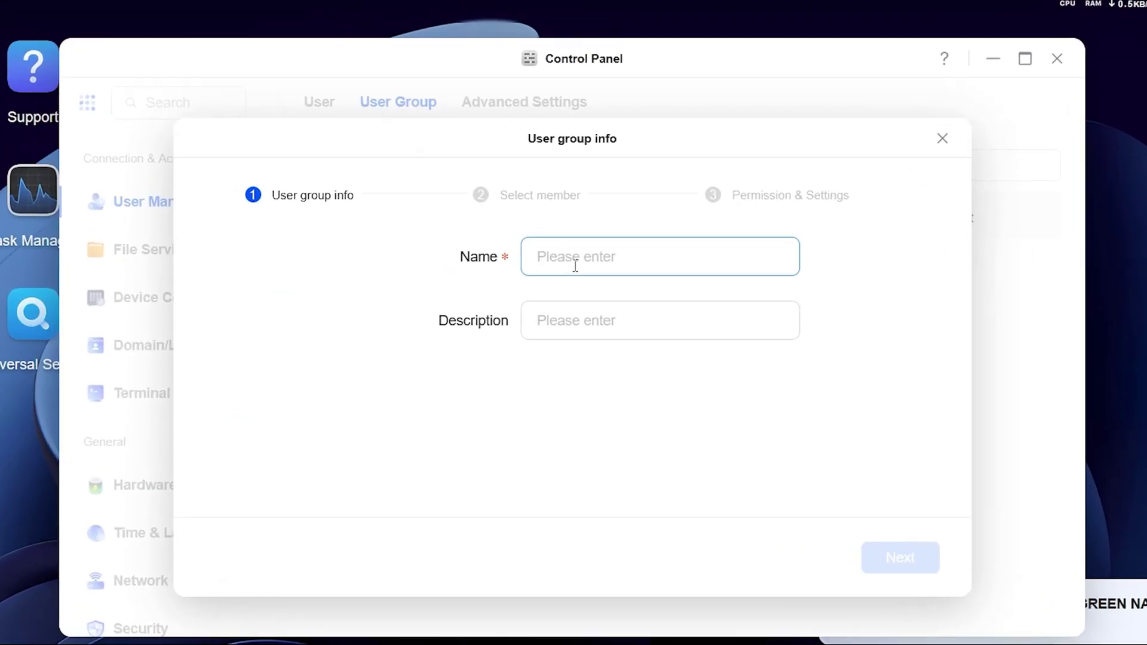
left_click(575, 266)
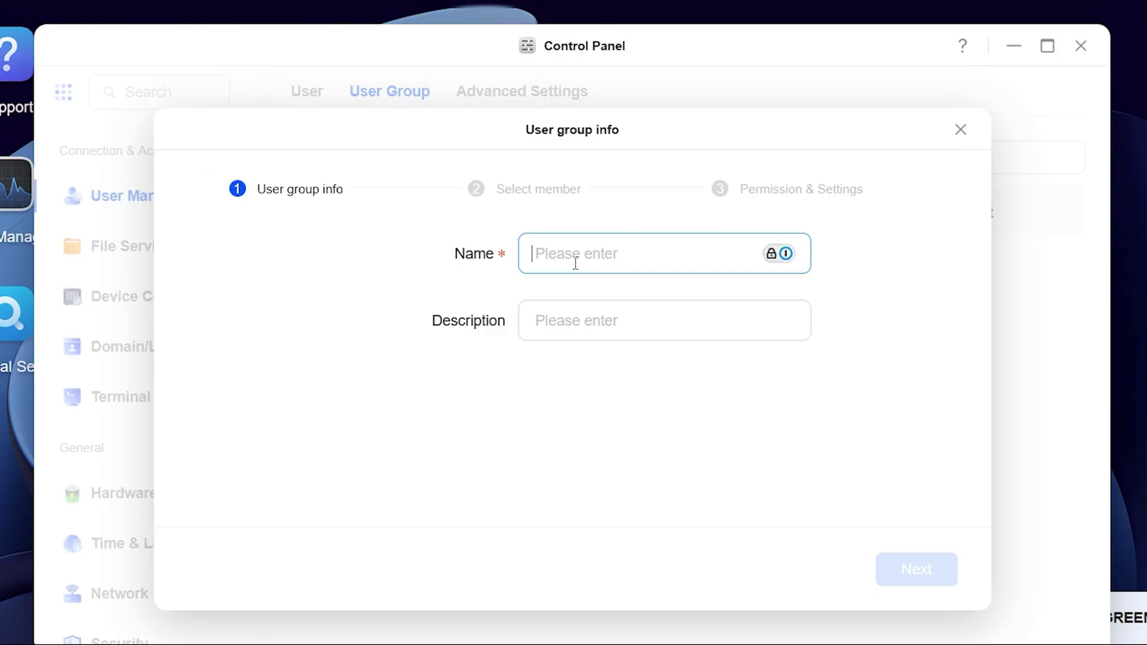
type("testuser")
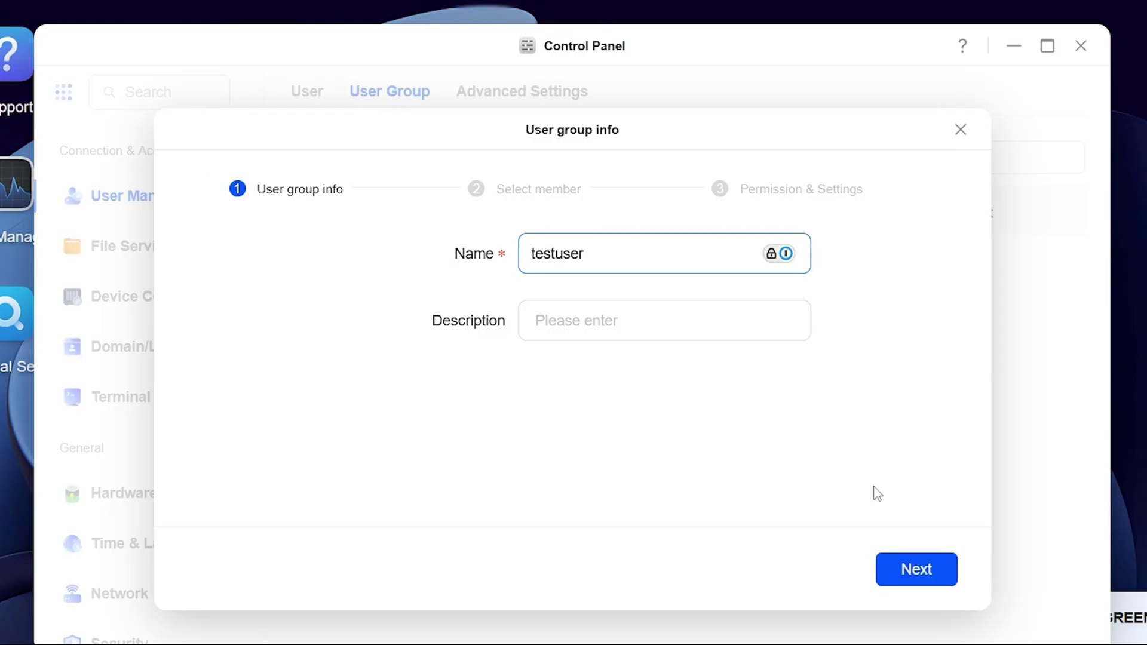
left_click(903, 565)
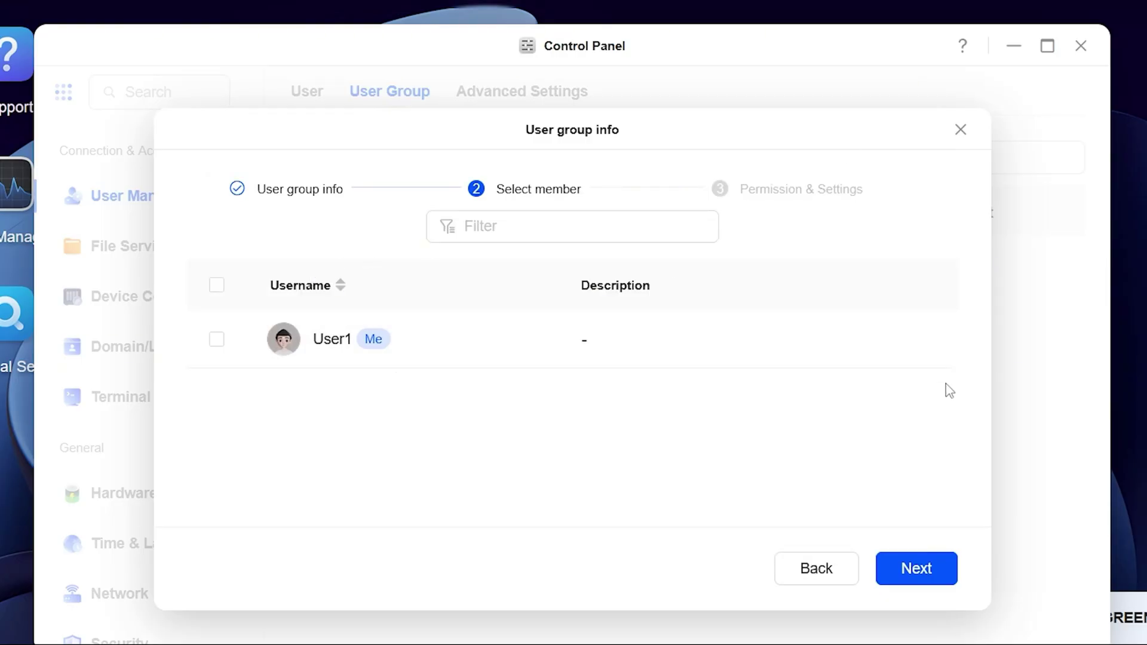
left_click(476, 340)
left_click(920, 569)
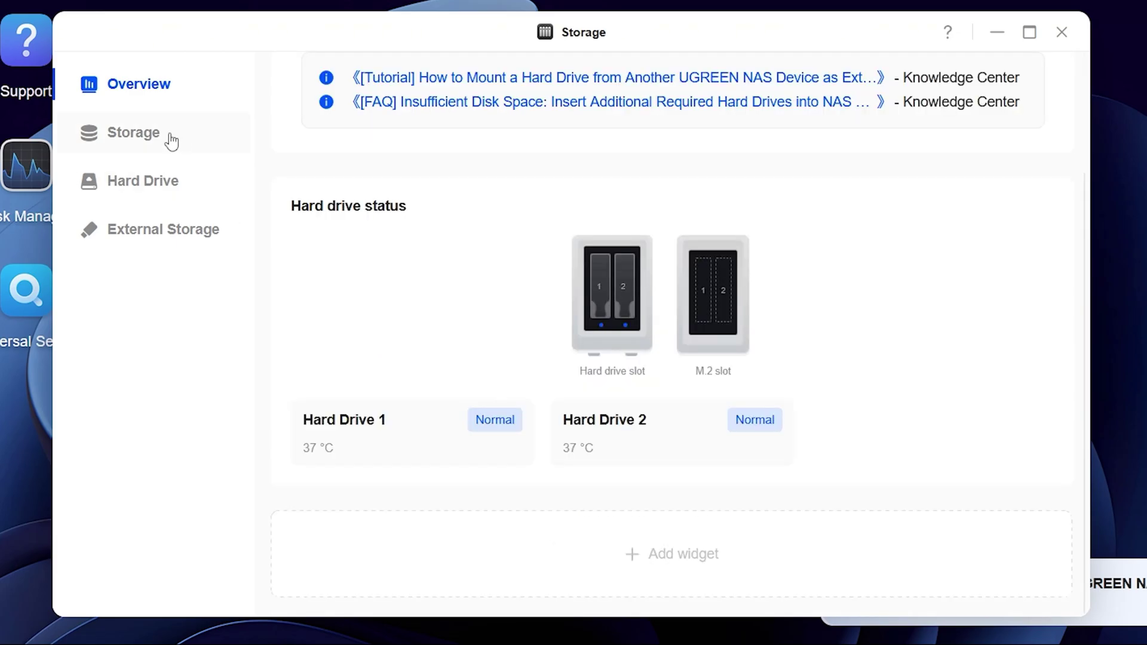
- Start a new storage pool including Hard Drive 1 with mirrored RAID 1
left_click(171, 142)
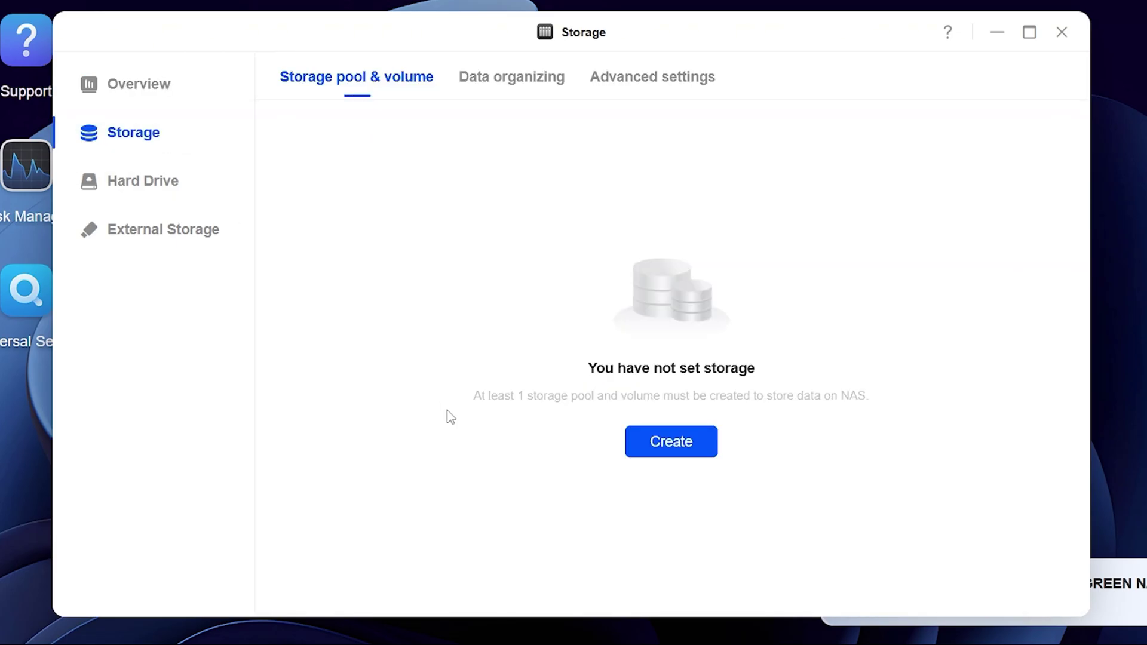
left_click(693, 443)
left_click(514, 201)
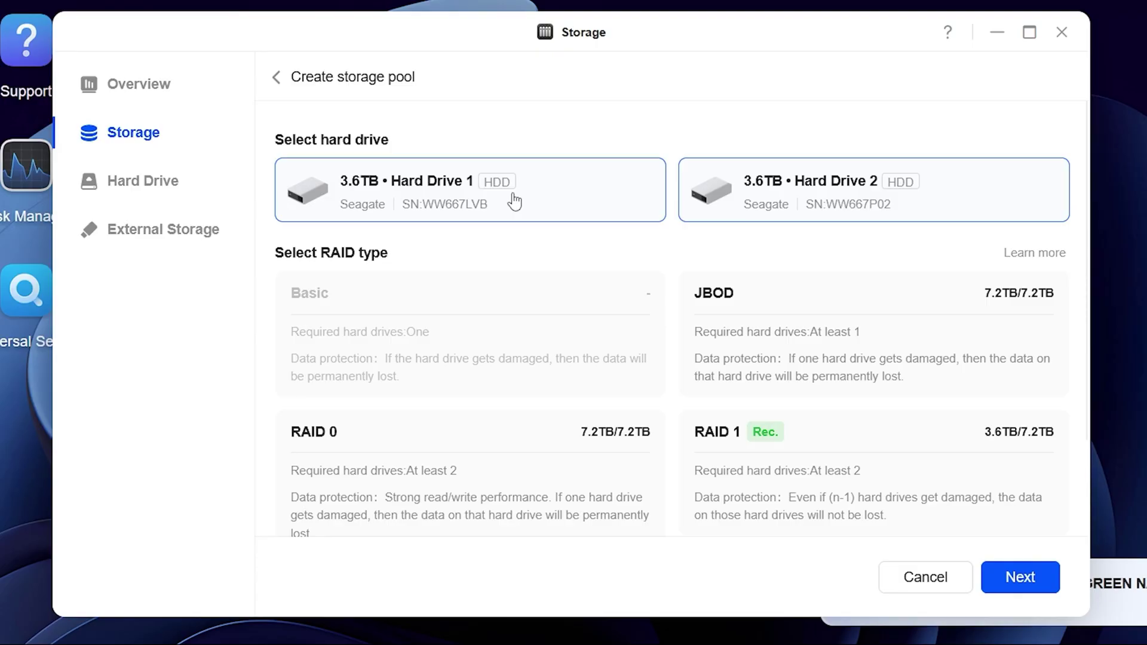
scroll(523, 334, "down", 2)
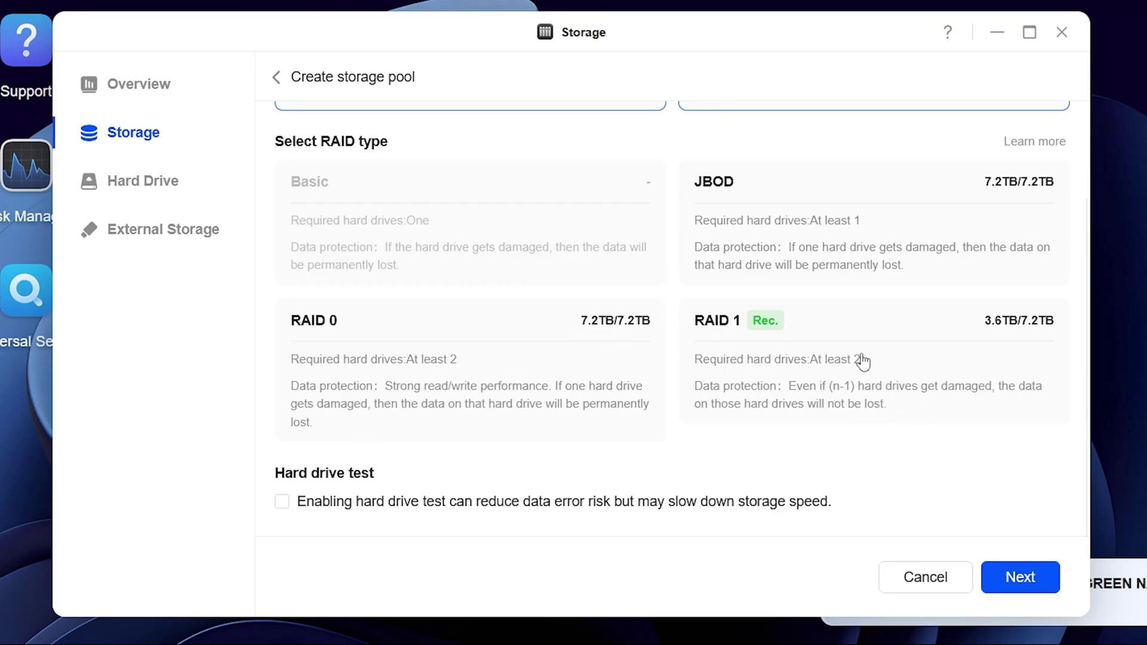
left_click(923, 368)
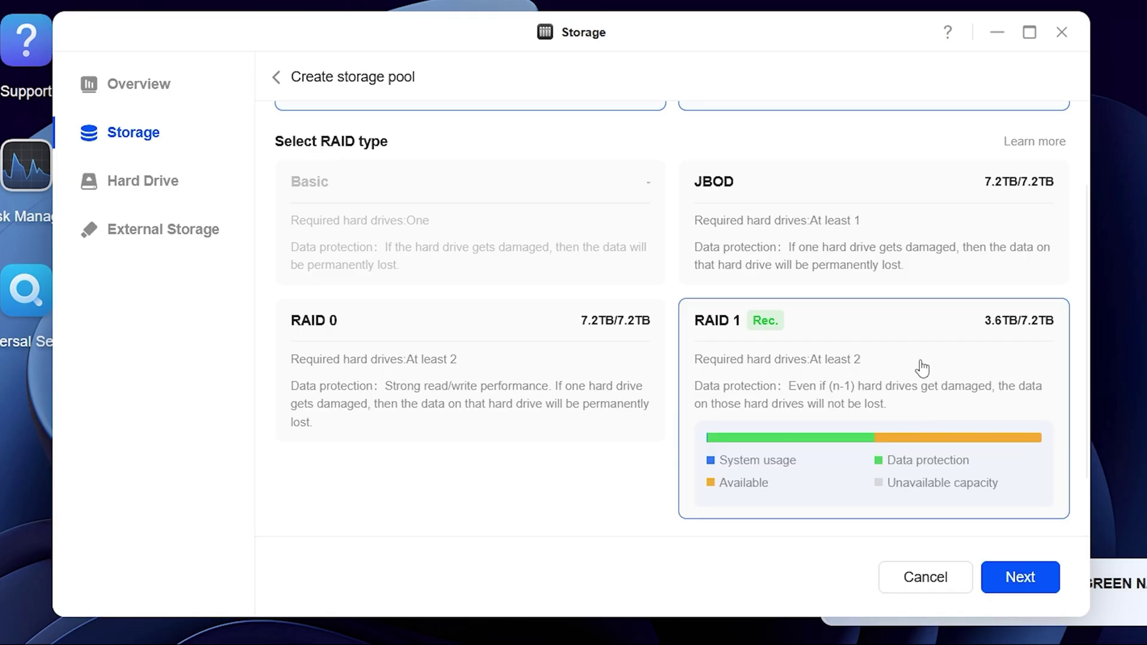
scroll(923, 369, "down", 1)
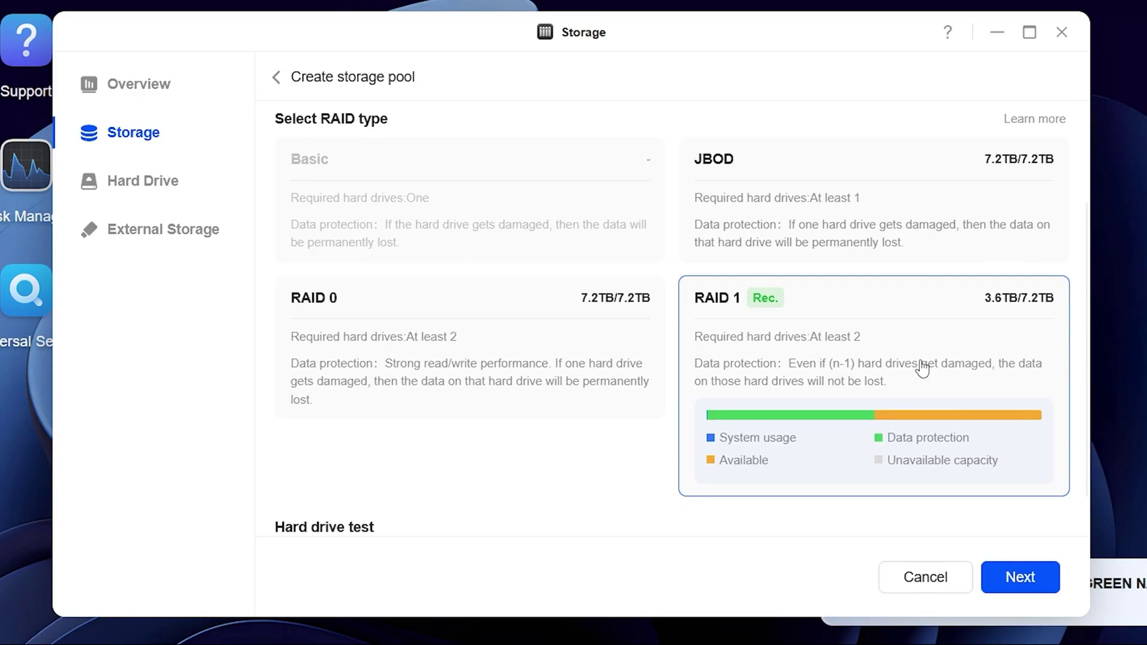
scroll(922, 368, "down", 1)
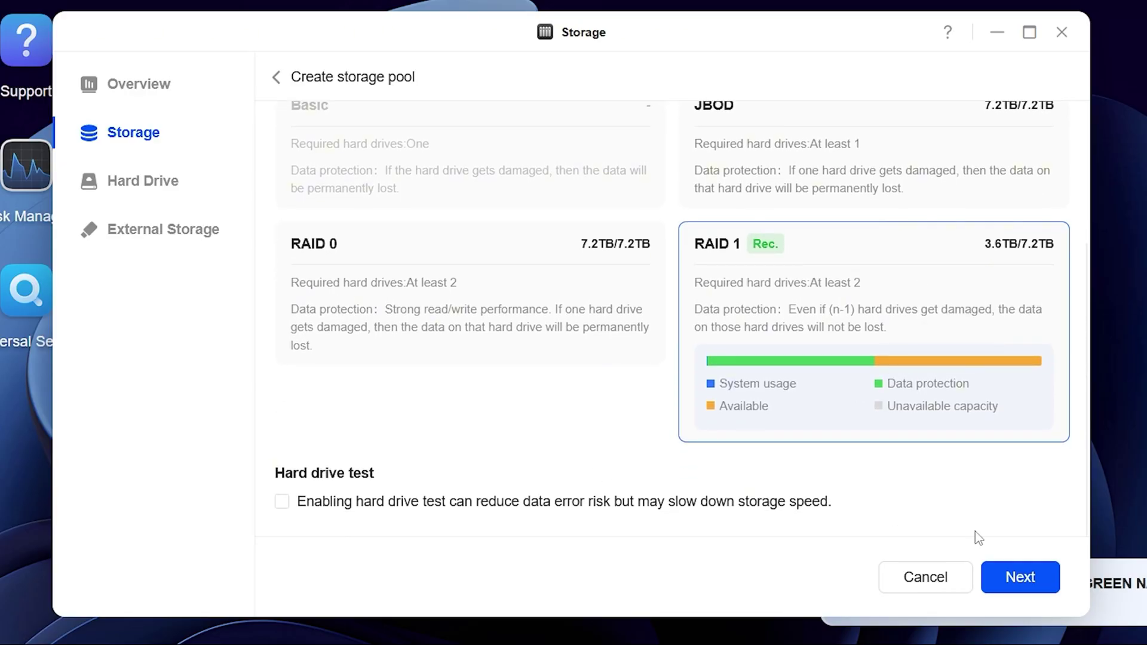
- Pass the volume settings and preview, create the pool, and confirm formatting with the admin password
left_click(1035, 578)
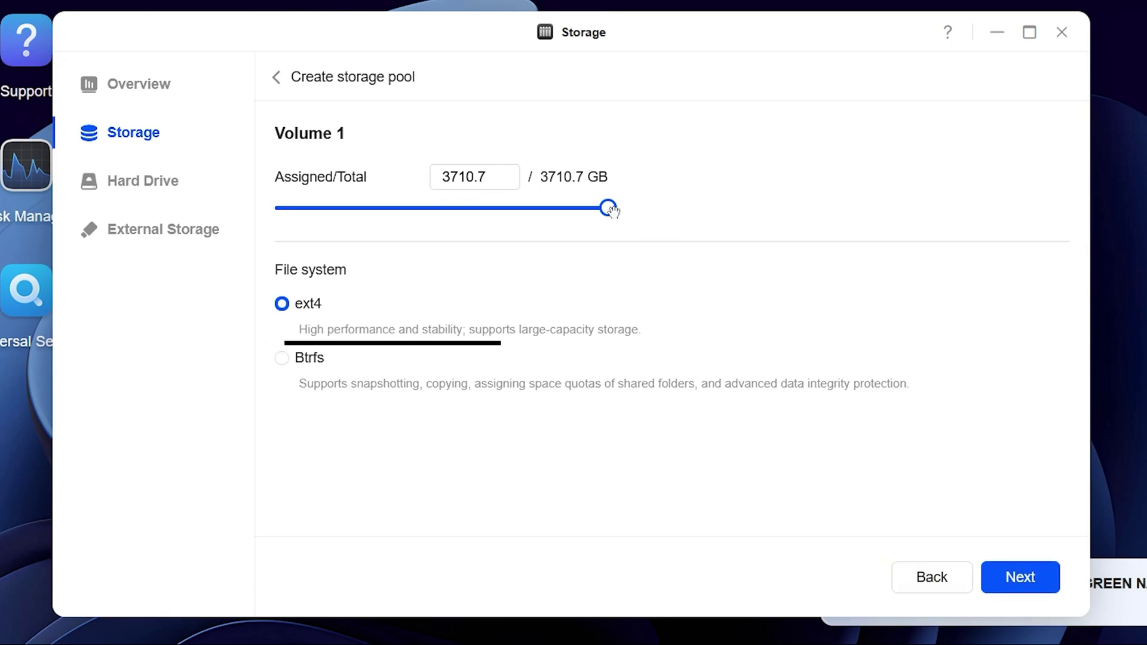
left_click(1029, 586)
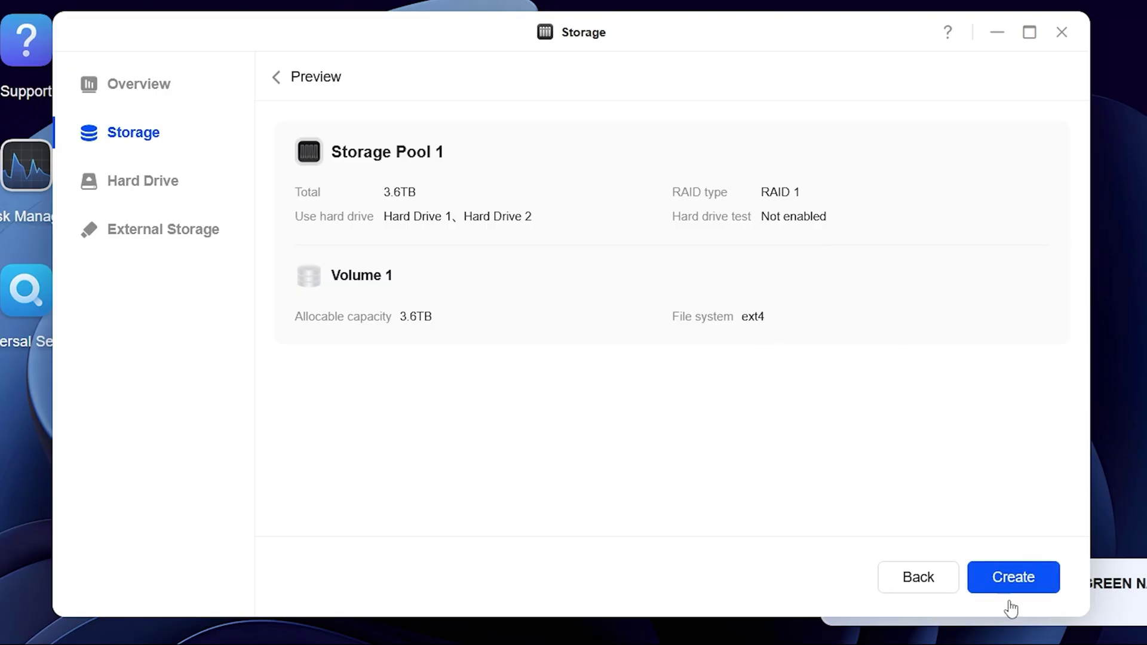
left_click(1046, 579)
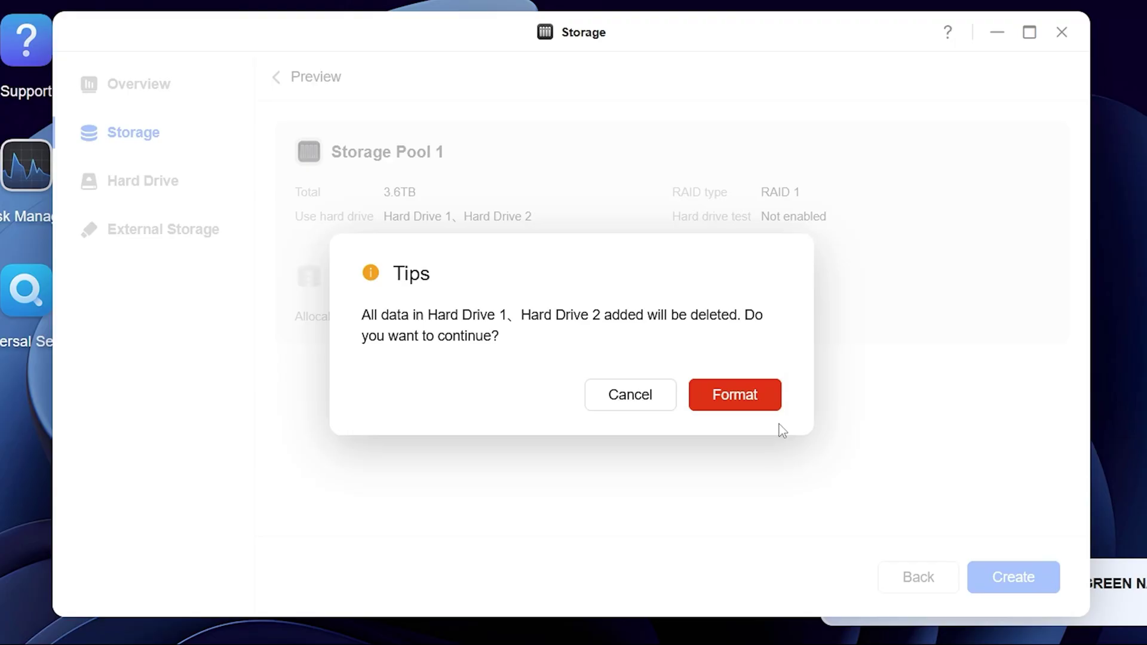
left_click(728, 398)
type("•")
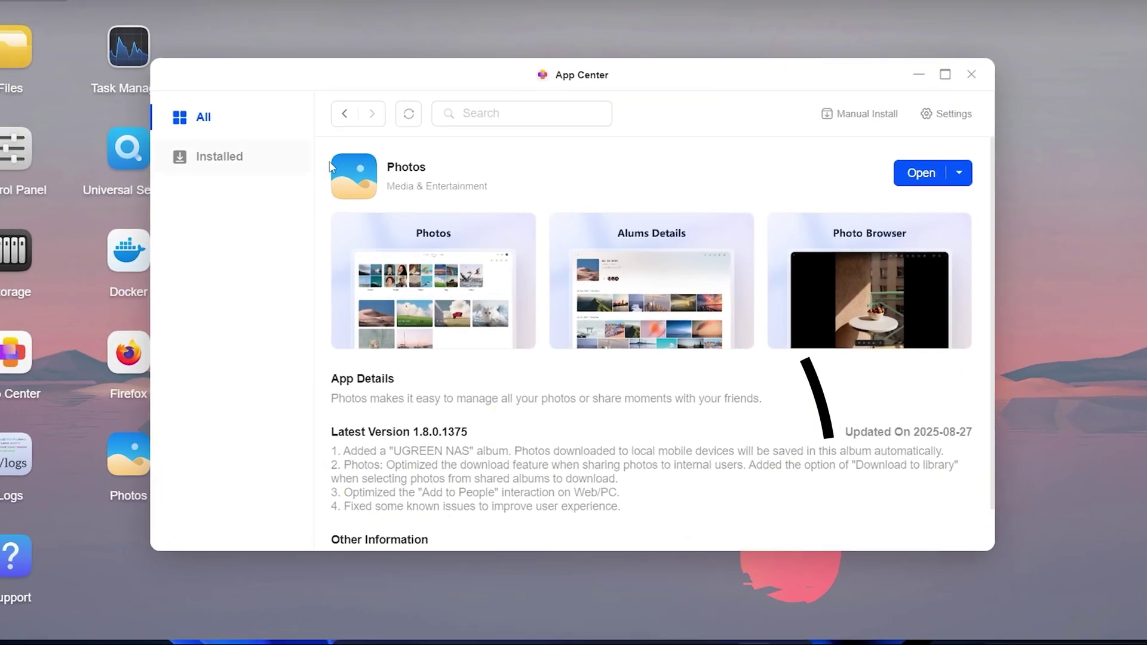
- In Photos' Intelligent settings, download the remaining recognition models
left_click(922, 173)
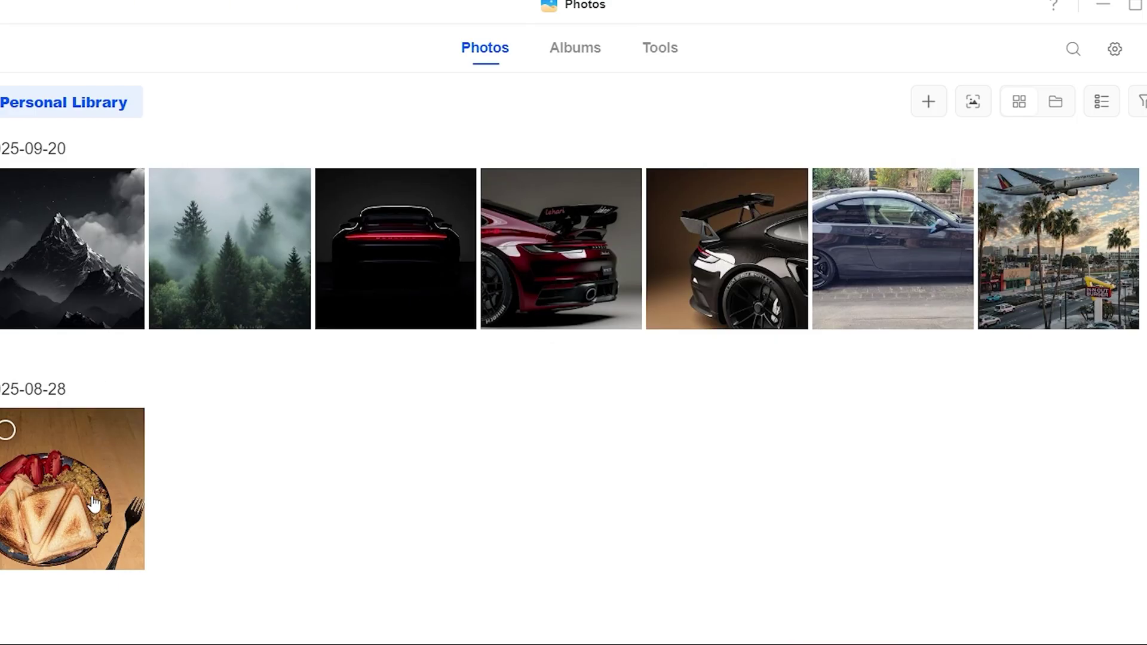
left_click(1116, 51)
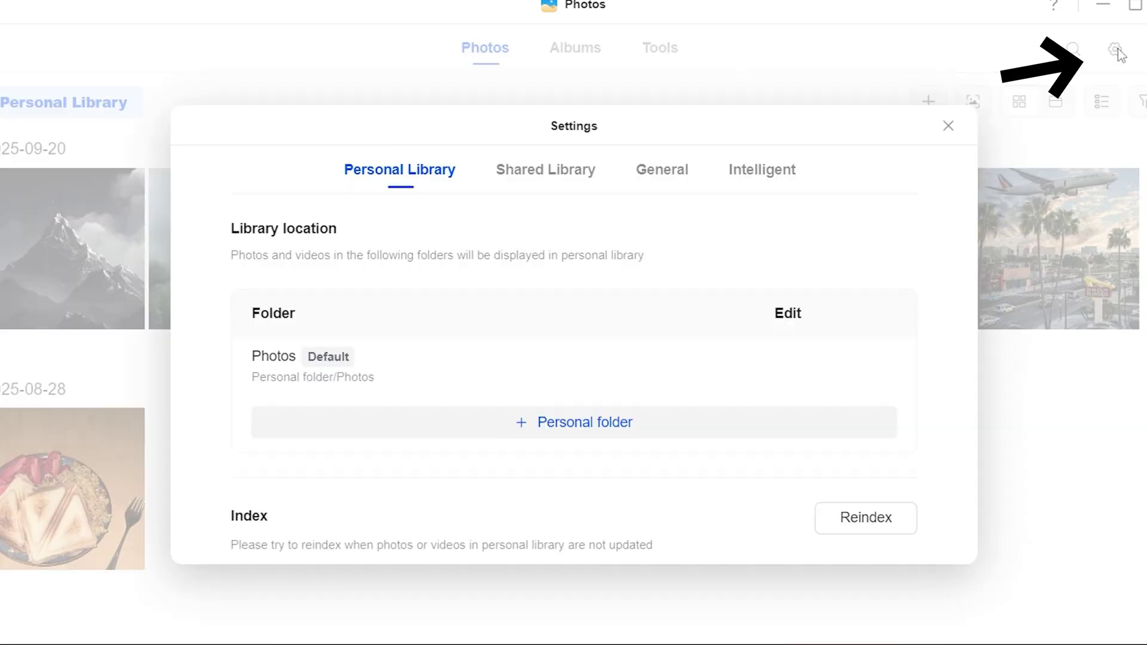
left_click(750, 180)
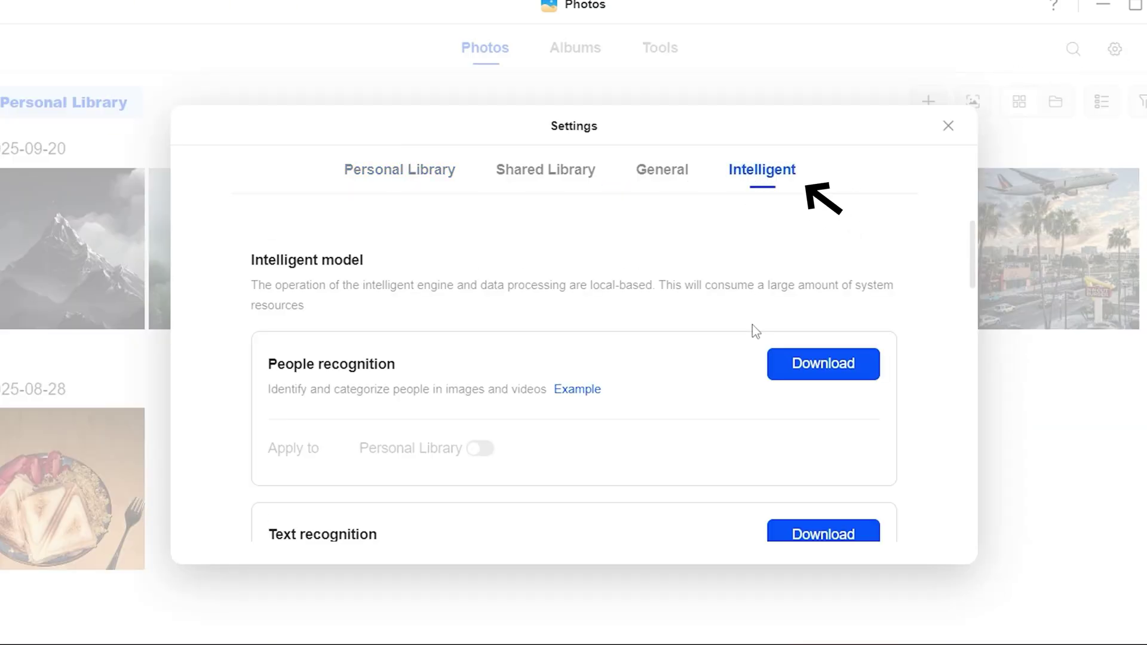
scroll(753, 328, "down", 2)
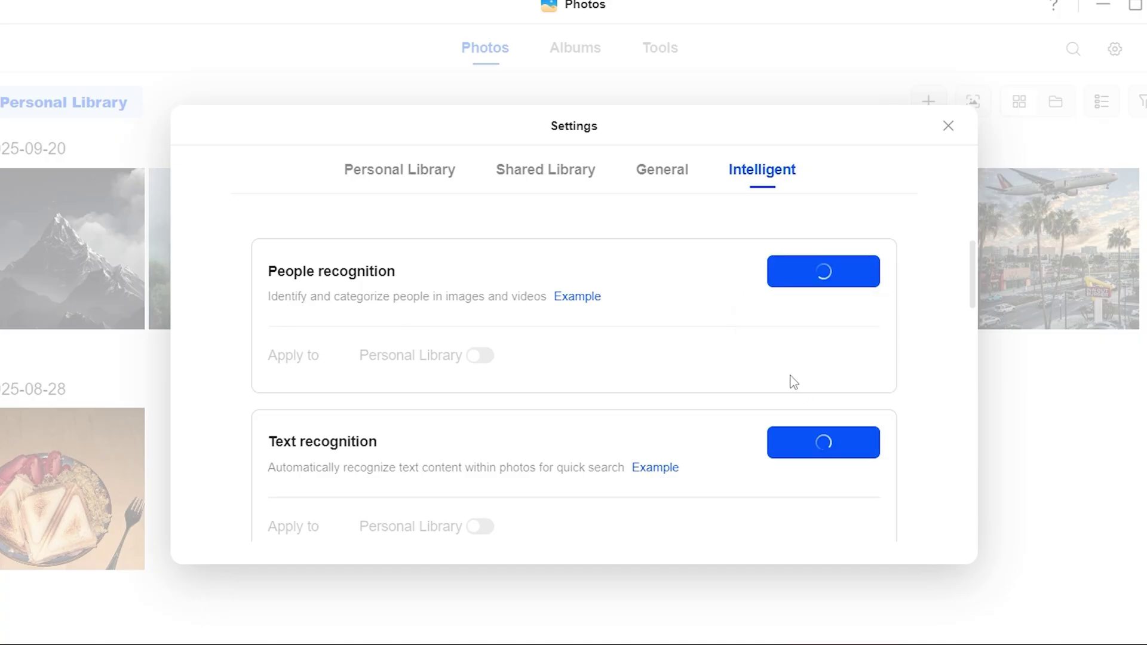
scroll(801, 371, "down", 4)
left_click(825, 361)
- Enable the people and other recognition models for the Personal Library
scroll(830, 419, "down", 4)
left_click(837, 487)
scroll(836, 478, "down", 4)
left_click(822, 378)
scroll(831, 418, "up", 12)
left_click(480, 448)
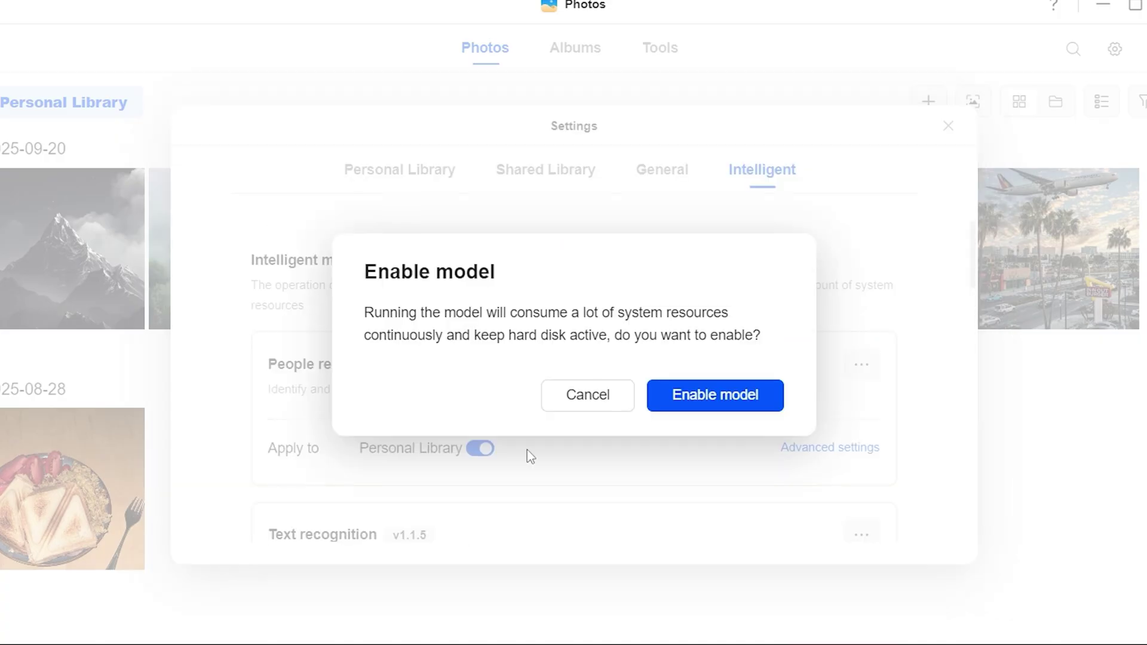
key("Return")
scroll(494, 440, "down", 3)
scroll(482, 446, "down", 3)
left_click(482, 409)
left_click(716, 395)
left_click(1, 67)
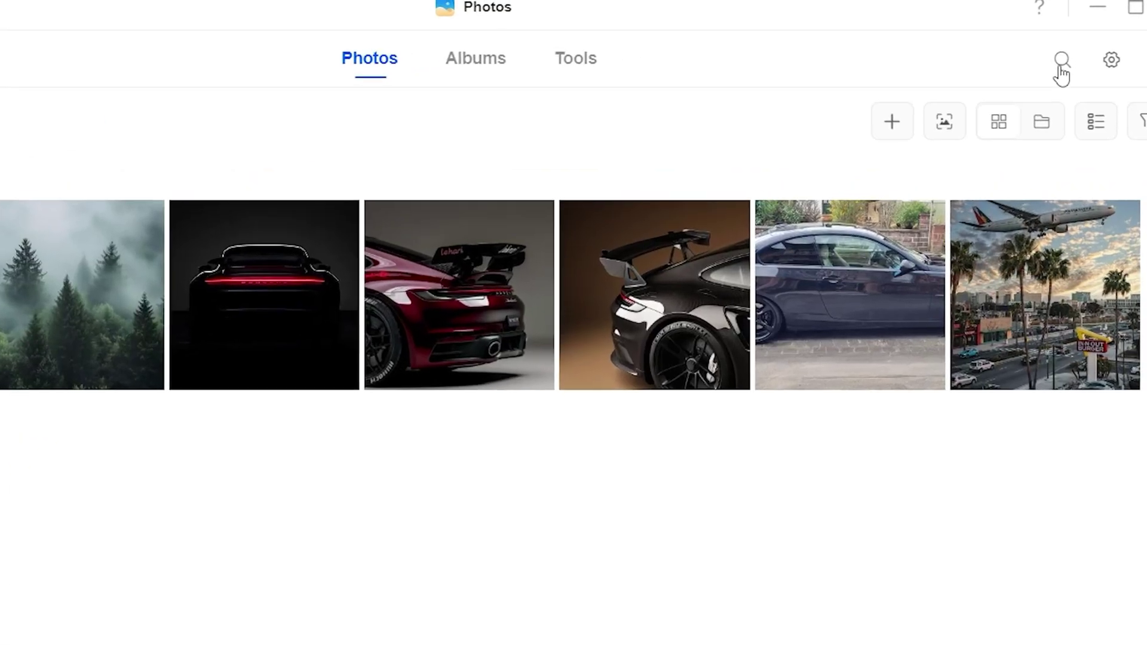
- Search the photo library and view the Food and Mountains results
left_click(1074, 49)
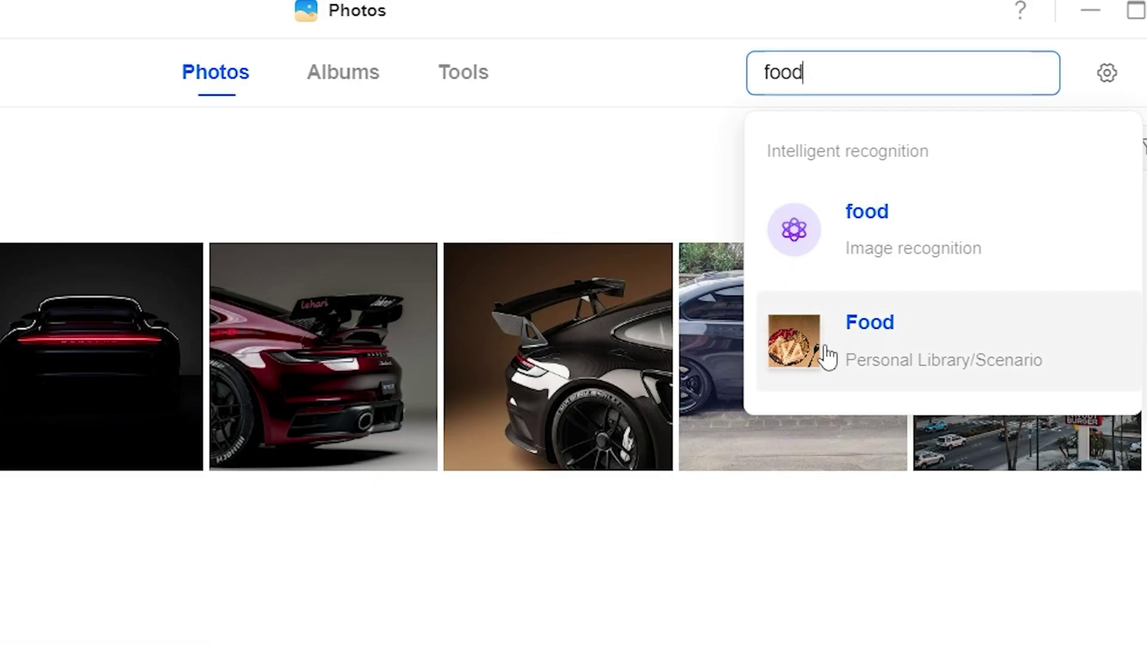
left_click(826, 357)
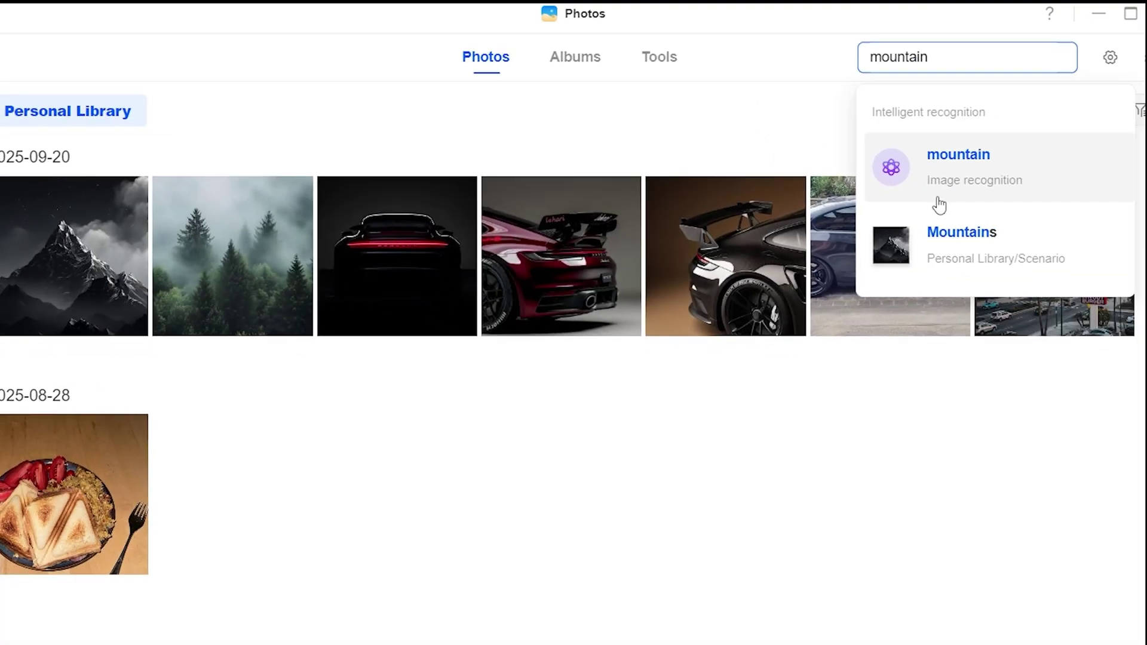
left_click(922, 251)
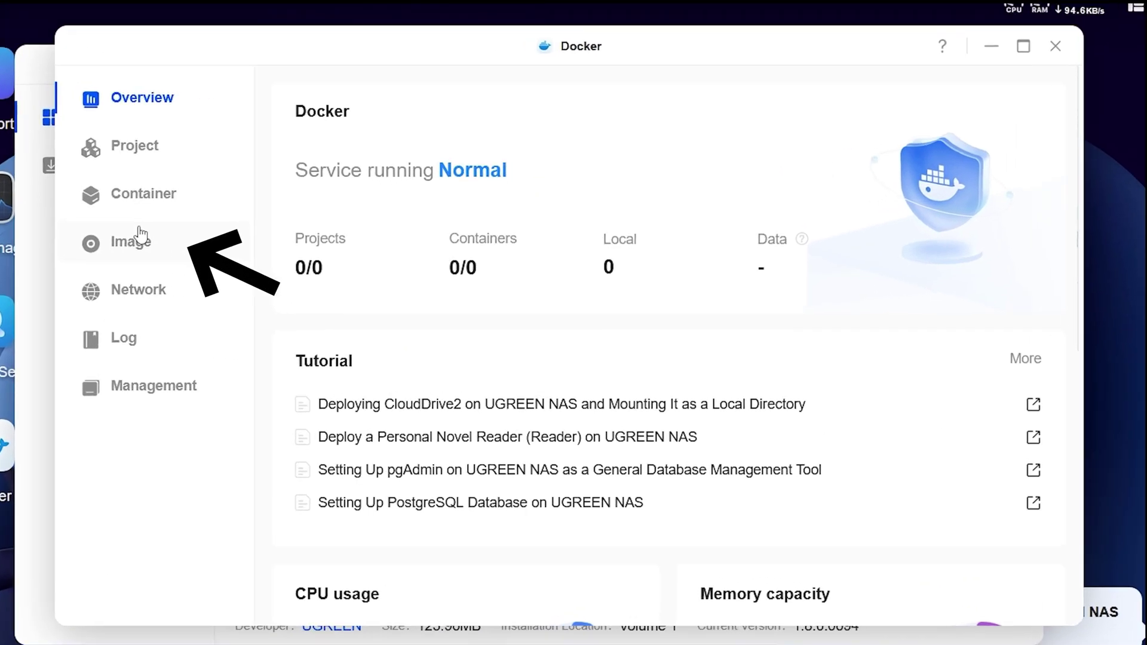
- Search Docker's Image Database for nextcloud images
left_click(251, 259)
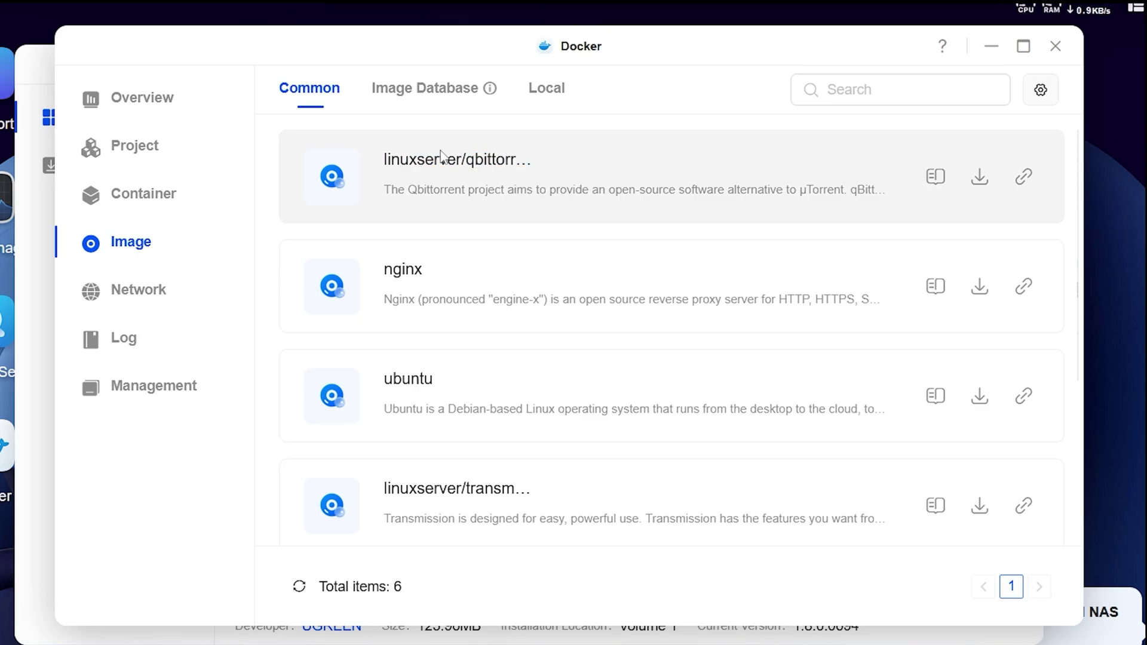
left_click(421, 91)
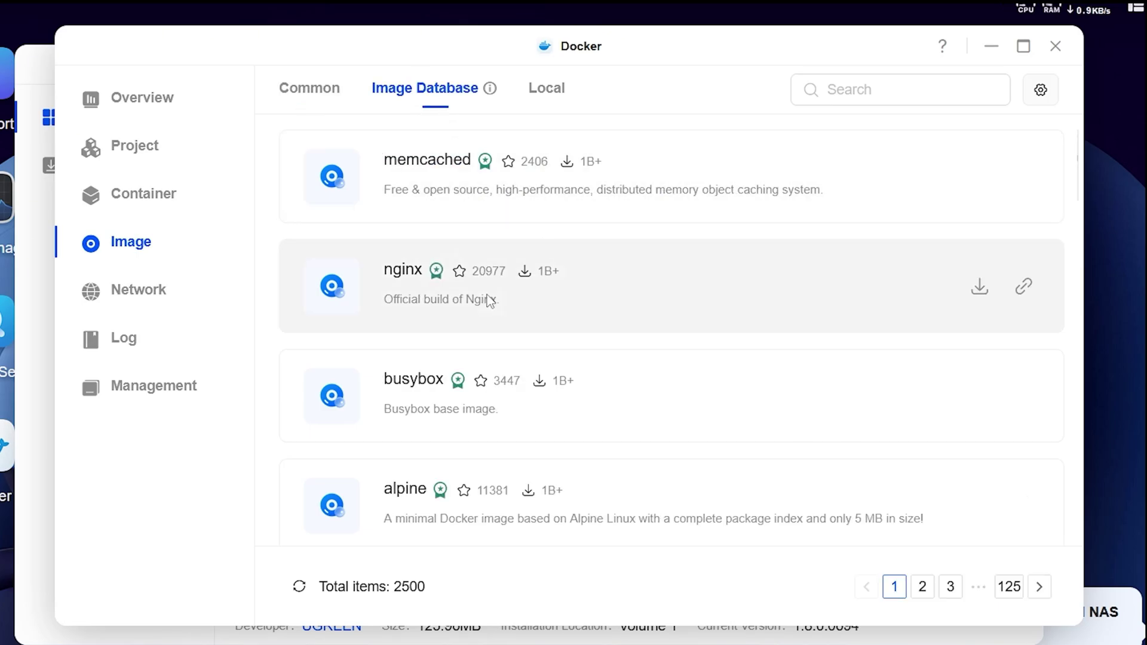
scroll(551, 395, "down", 3)
scroll(551, 396, "up", 3)
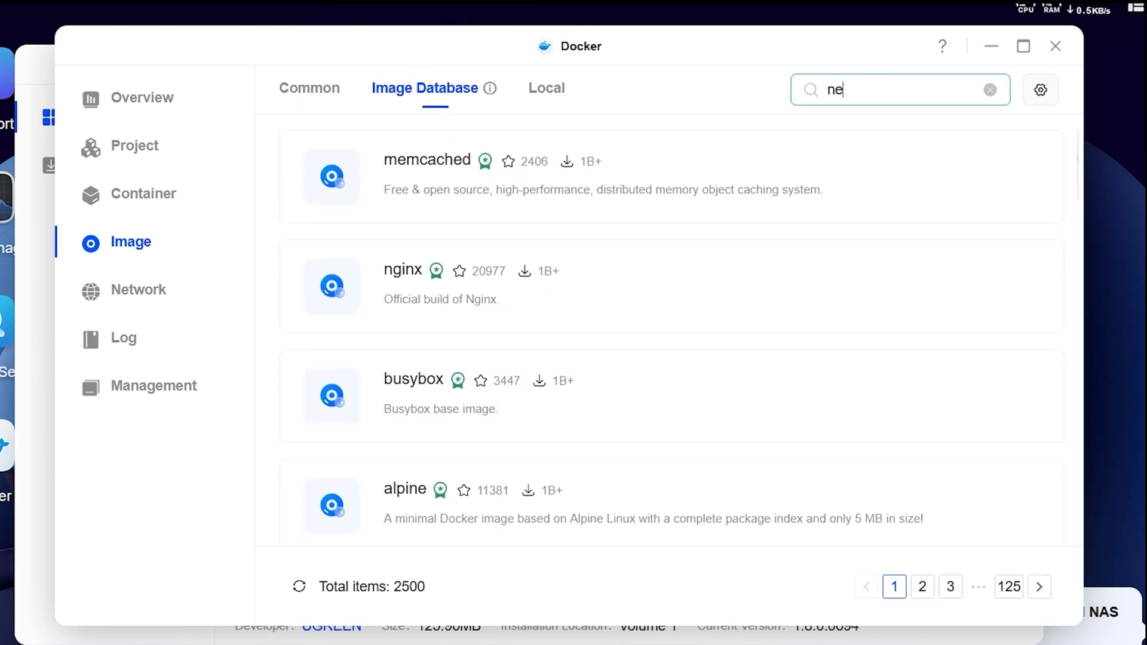
key("Return")
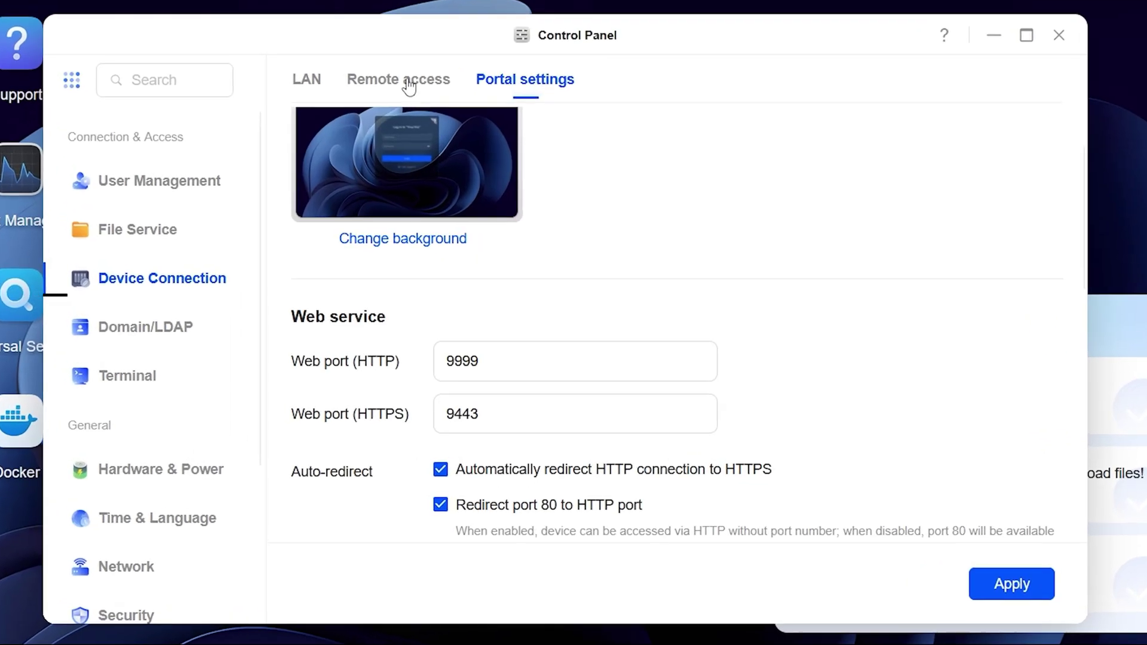
- Set up UGREENlink remote access and reach the NAS via its ug.link address
left_click(409, 86)
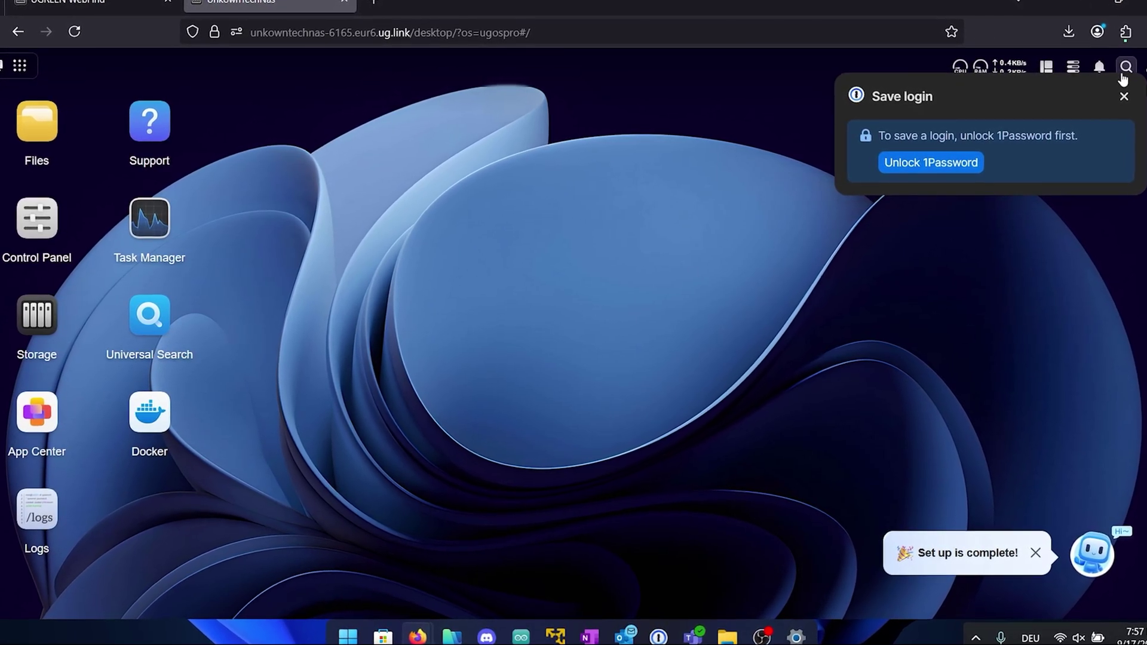
left_click(1126, 99)
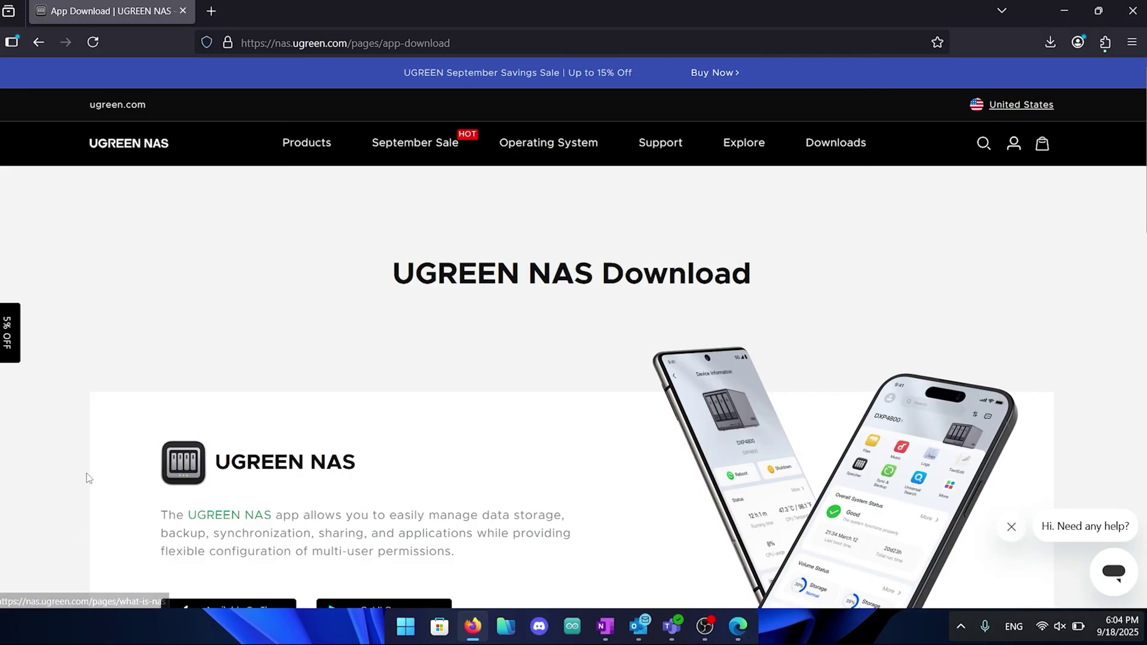
- Download the Windows 64-bit UGREEN NAS desktop app
scroll(108, 363, "down", 6)
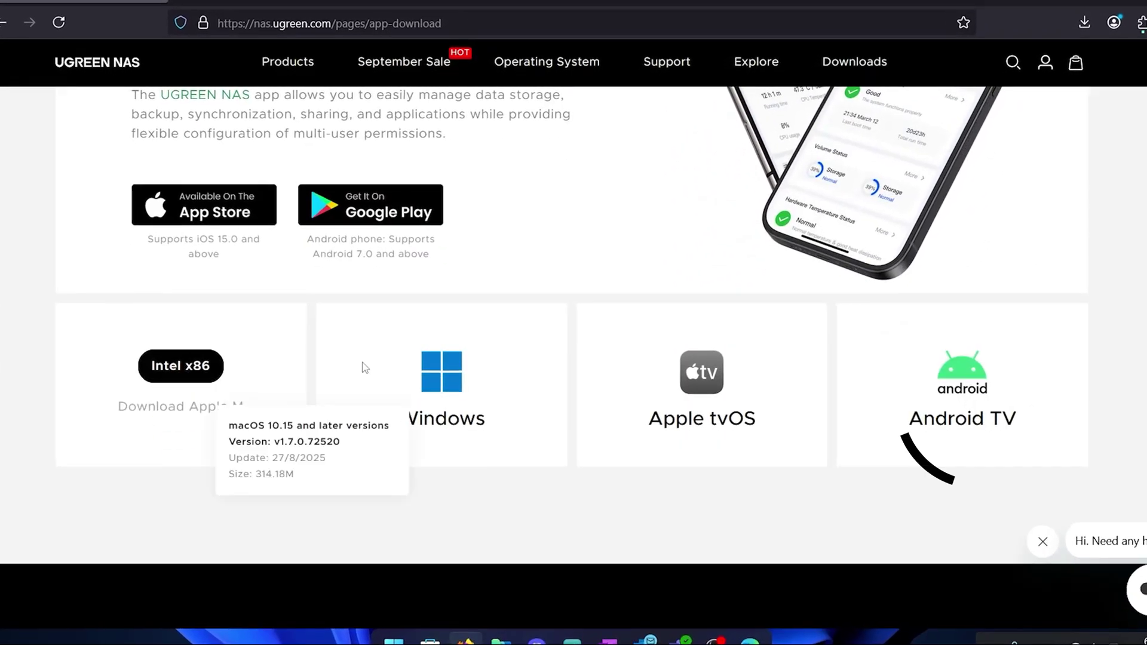
left_click(439, 369)
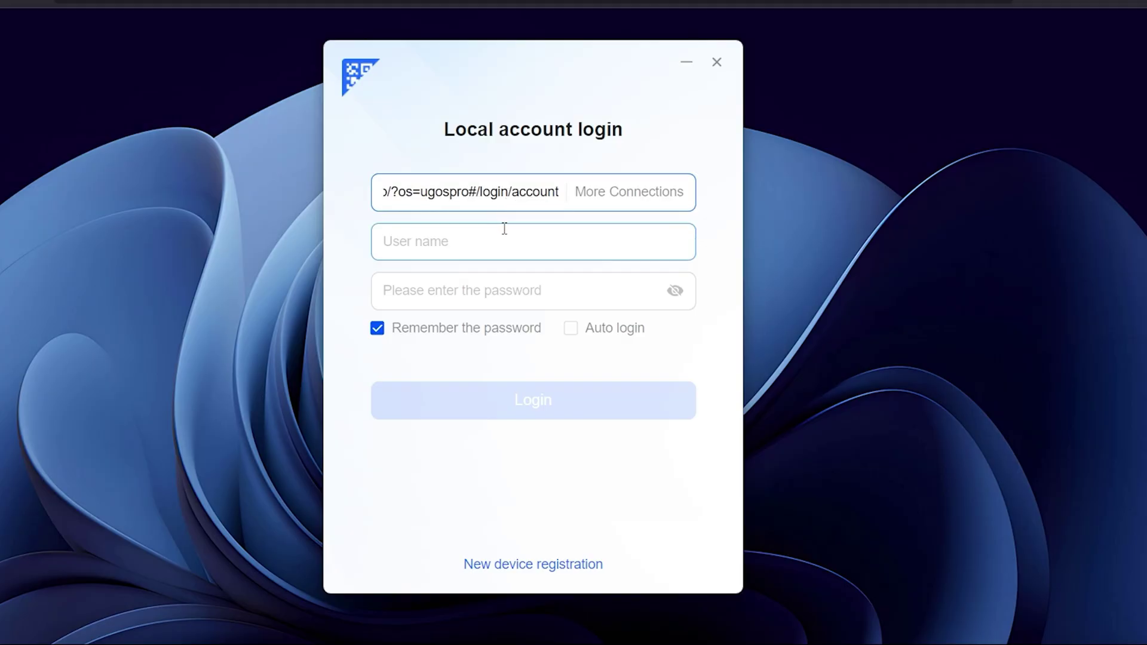
- Log in to the NAS in the desktop app with the device address, user name and password
type("U")
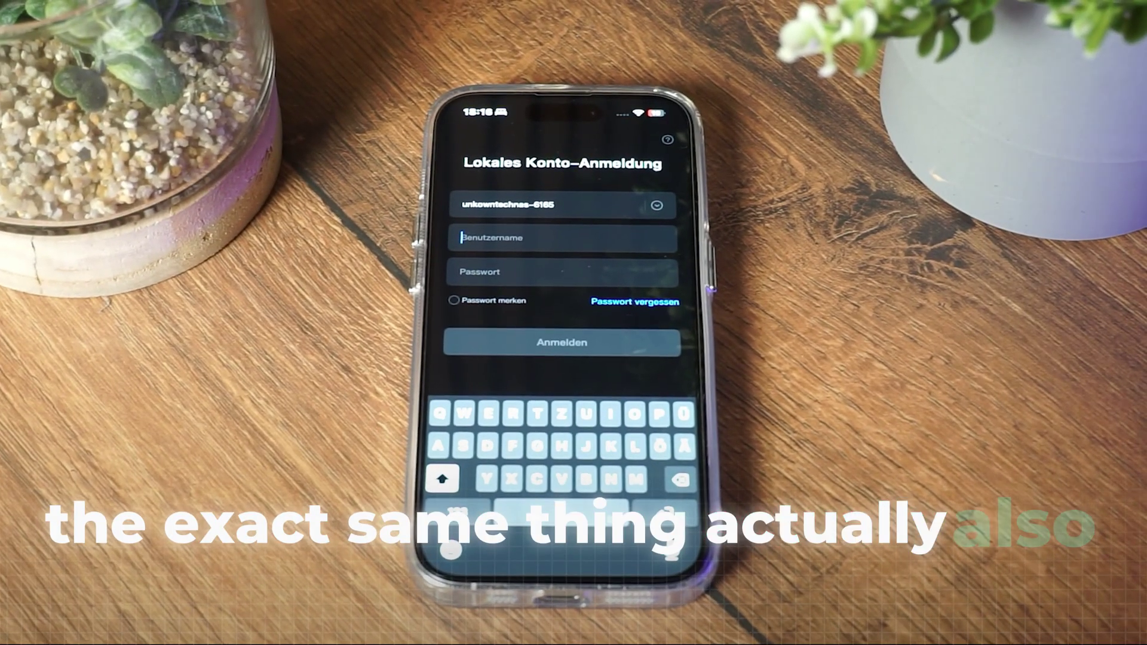
- Log in on the phone, view Systemsteuerung, then scroll the dashboard's temperature and resource usage
type("User")
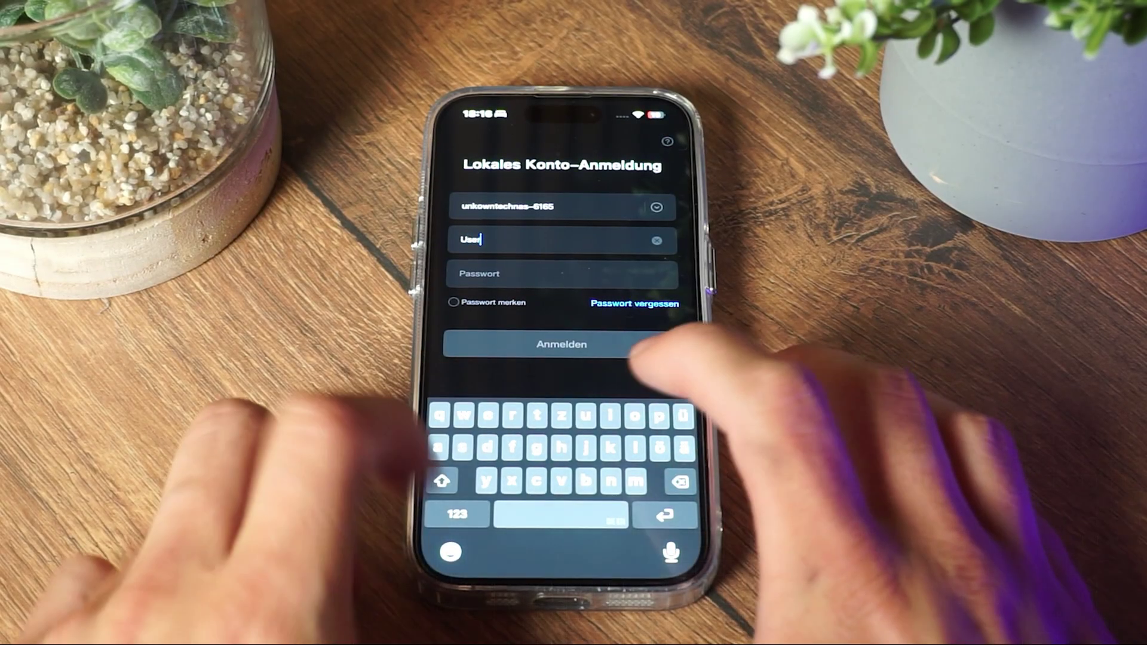
left_click(457, 514)
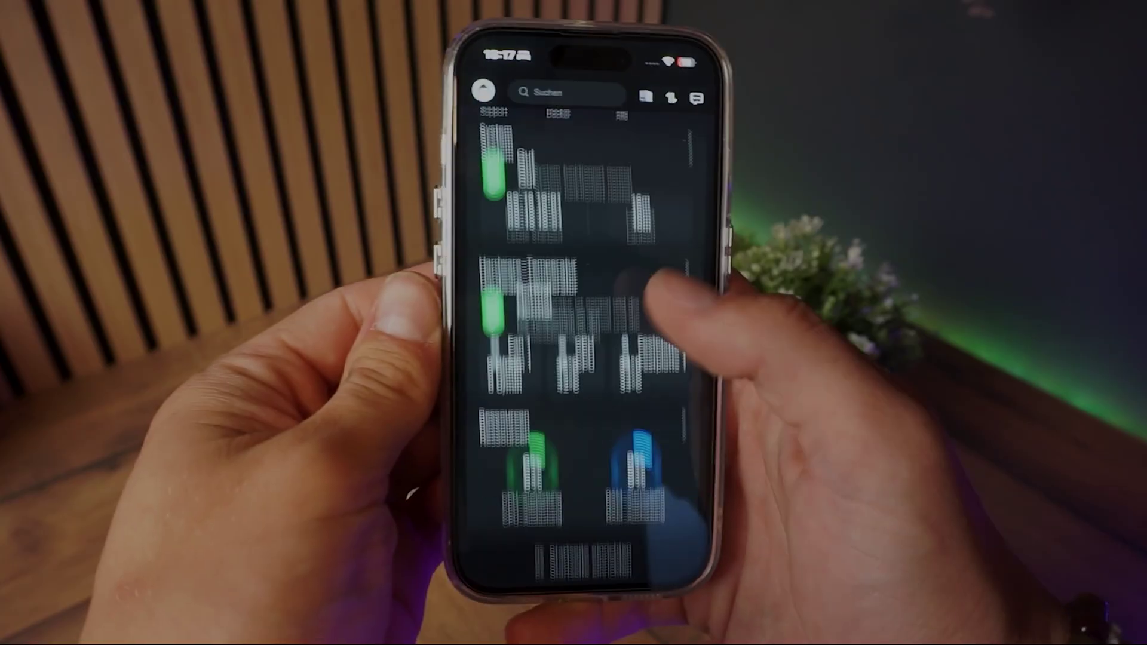
scroll(622, 317, "up", 5)
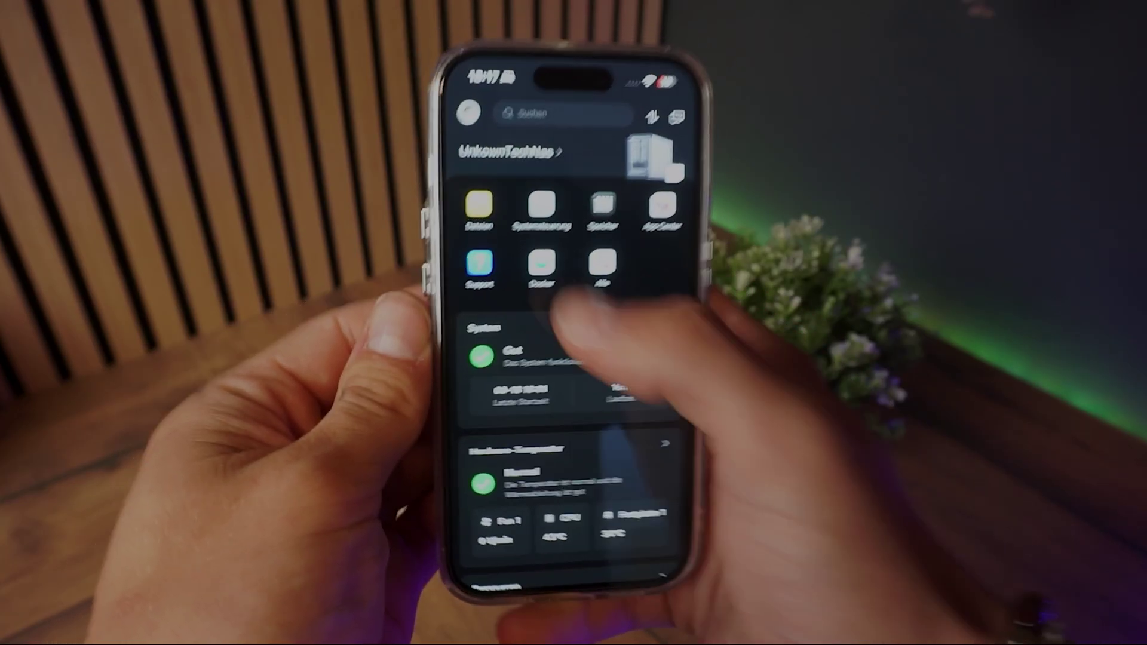
left_click(529, 222)
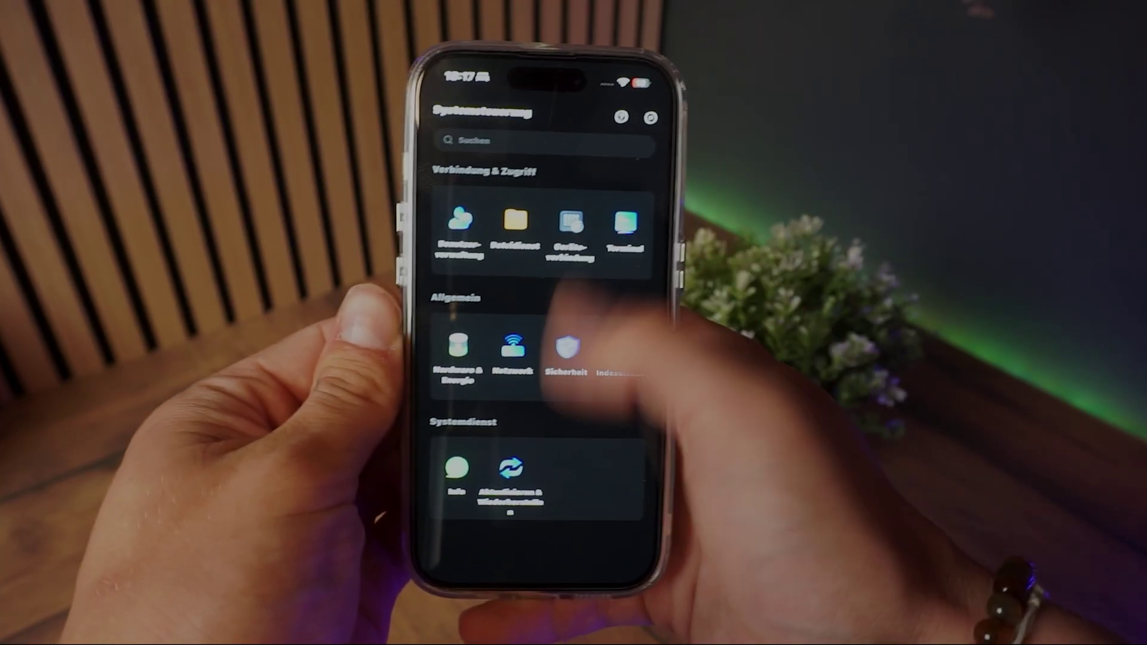
left_click_drag(427, 335, 538, 335)
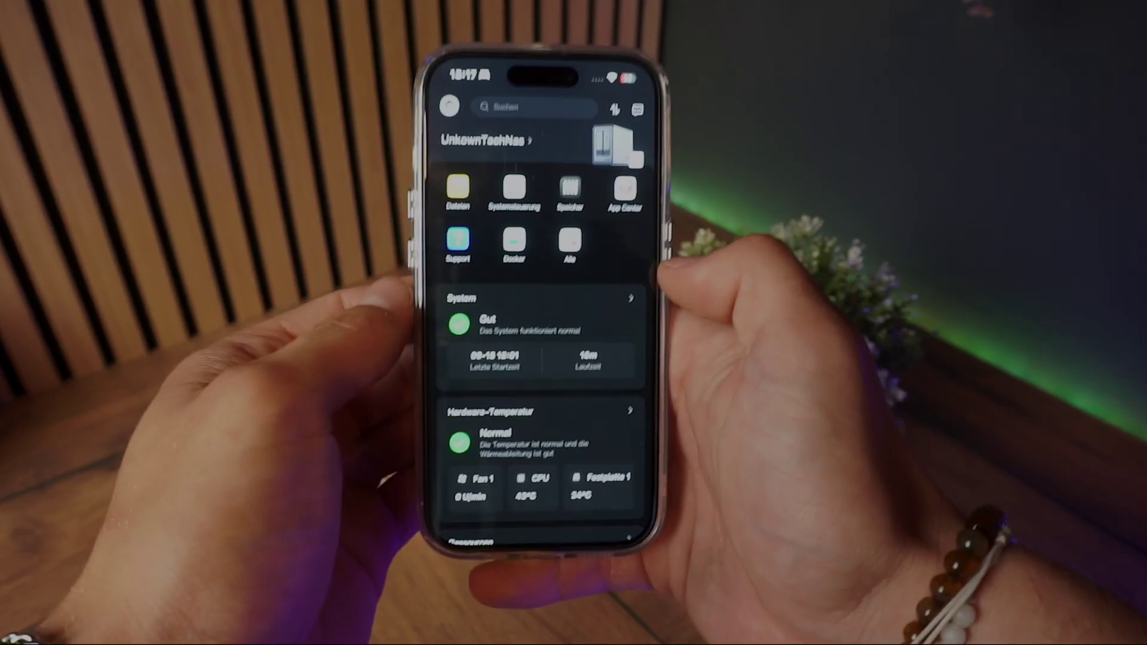
scroll(544, 358, "down", 3)
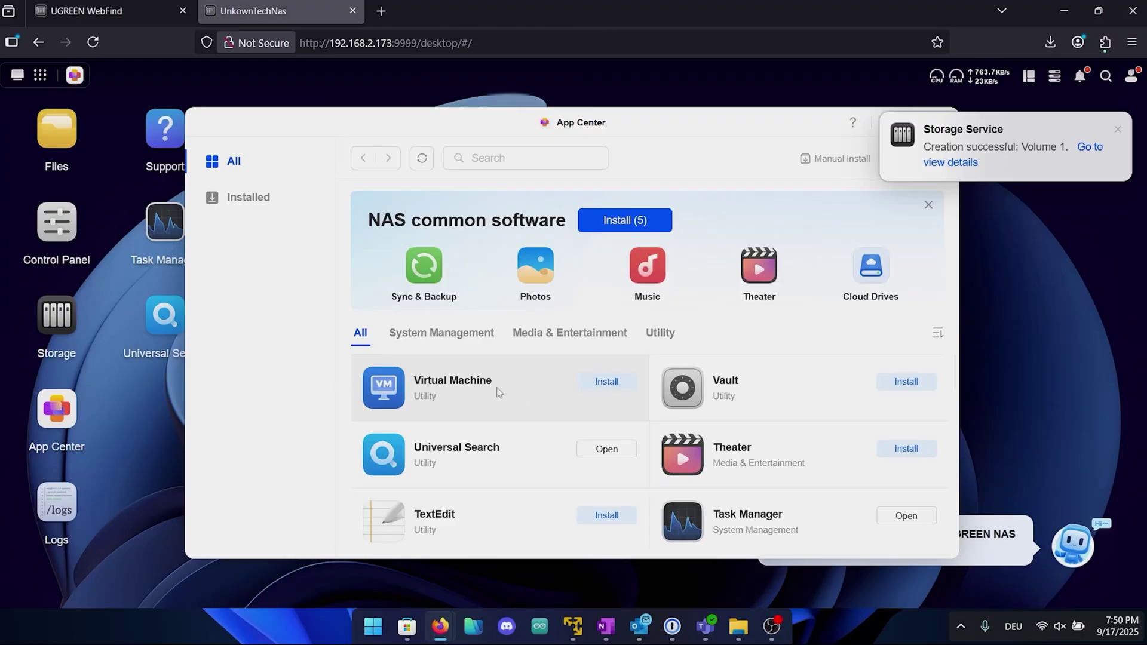
- On nas.ugreen.com's app-download page, download the 'windows 64-bit' installer from the Windows card
scroll(426, 399, "down", 2)
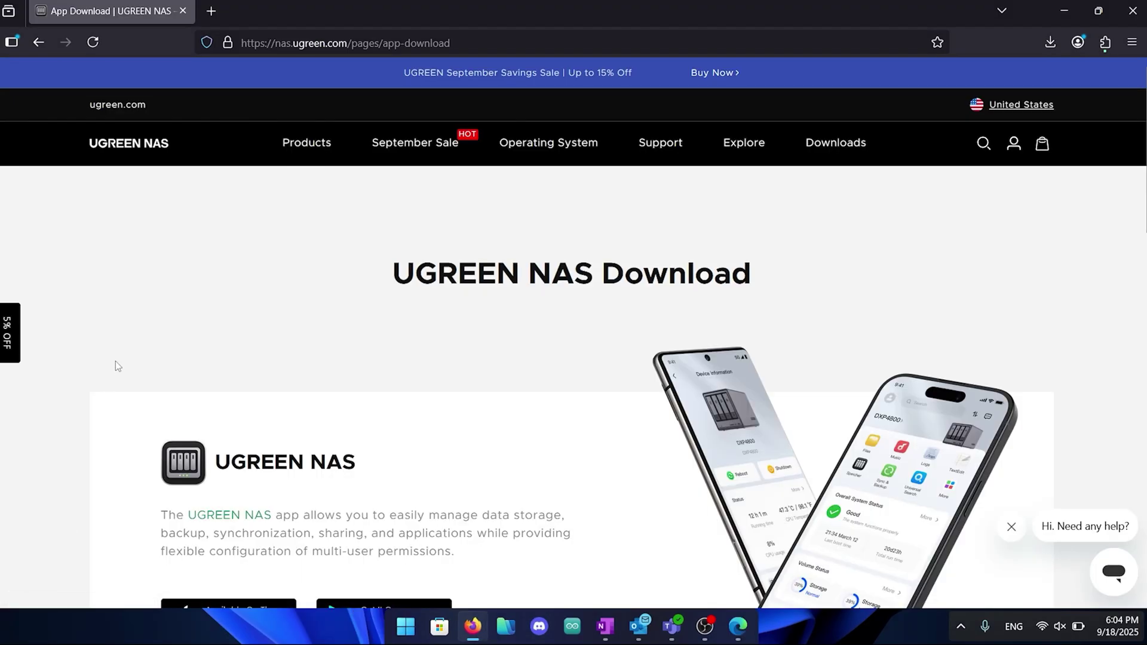
scroll(116, 366, "down", 5)
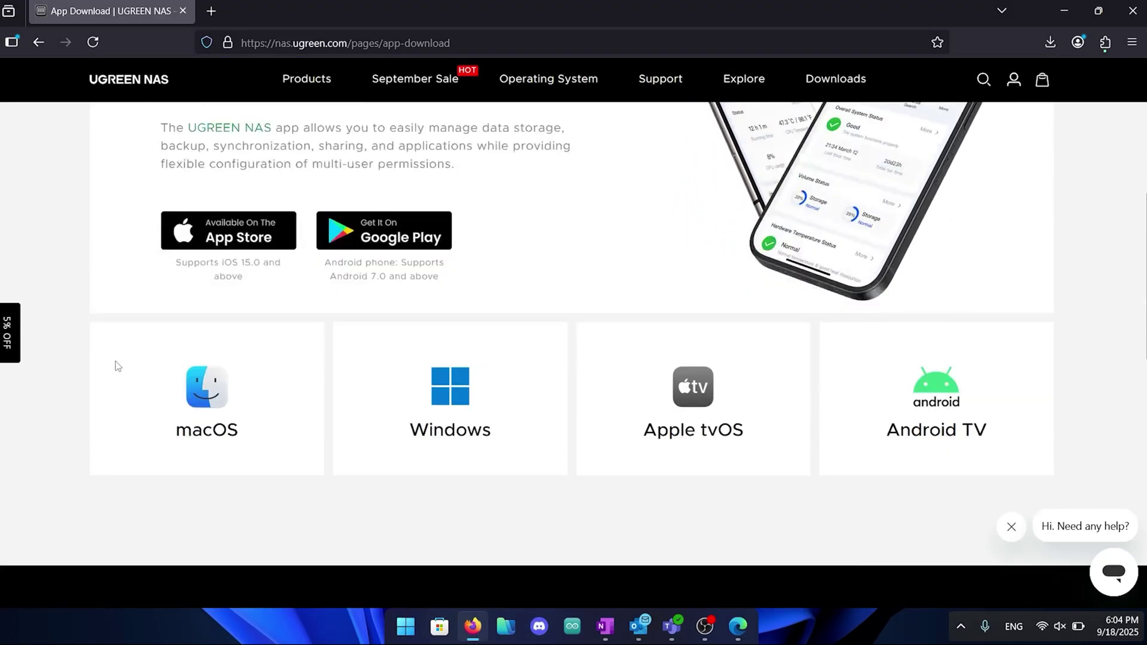
mouse_move(433, 373)
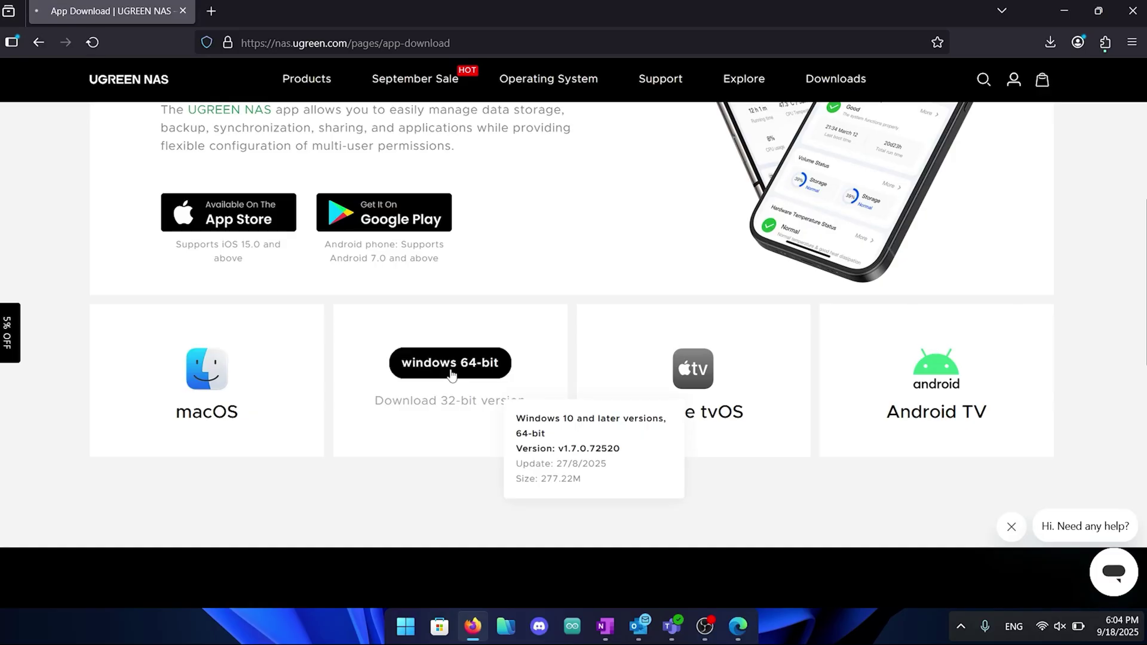
left_click(452, 375)
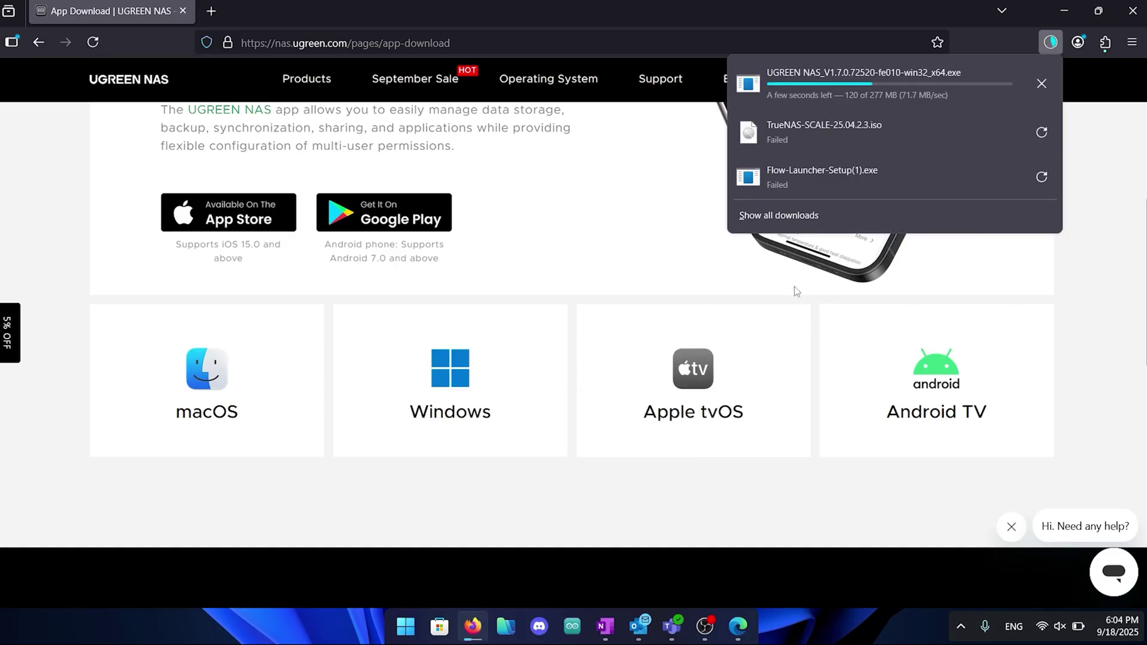